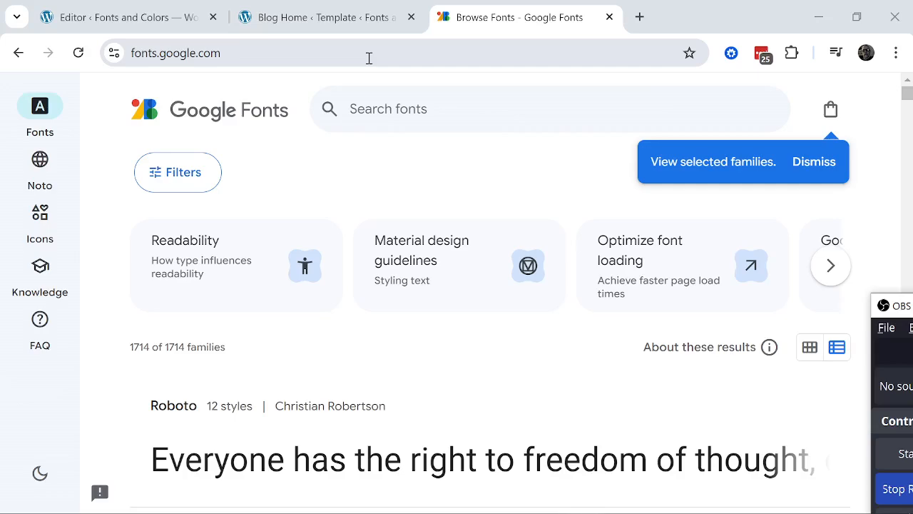
Filter the font catalogue by the Latin writing system.
click(194, 182)
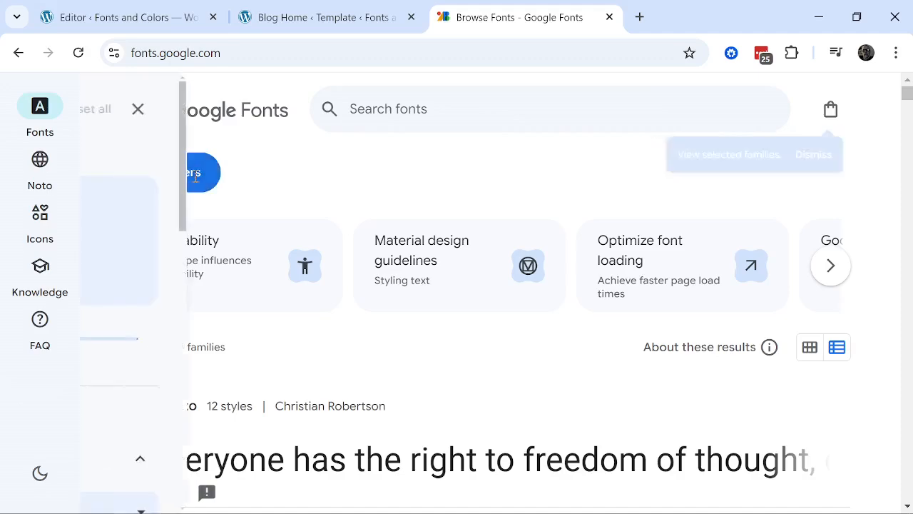
scroll(194, 179, down, 4)
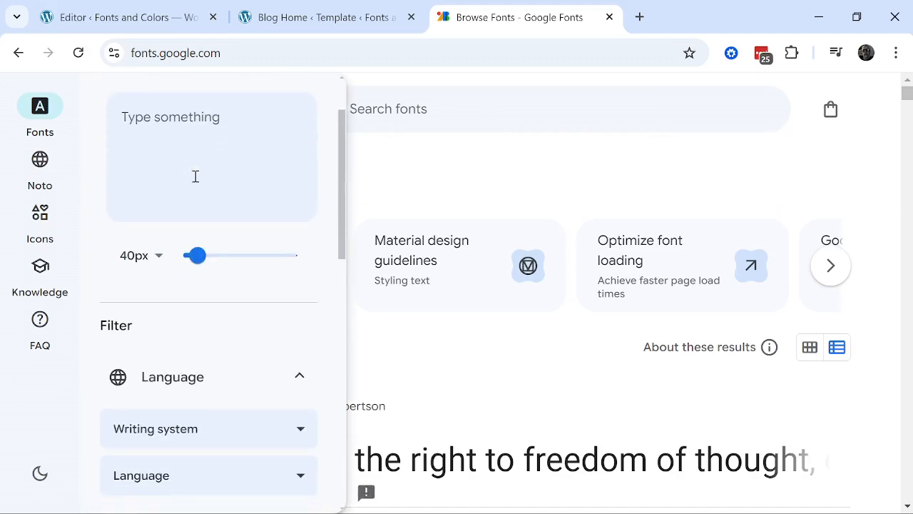
scroll(196, 182, down, 1)
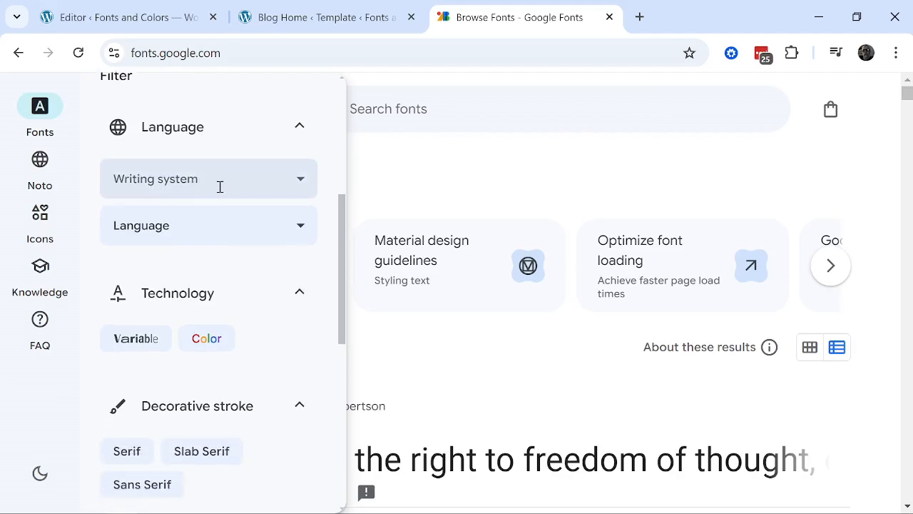
click(220, 186)
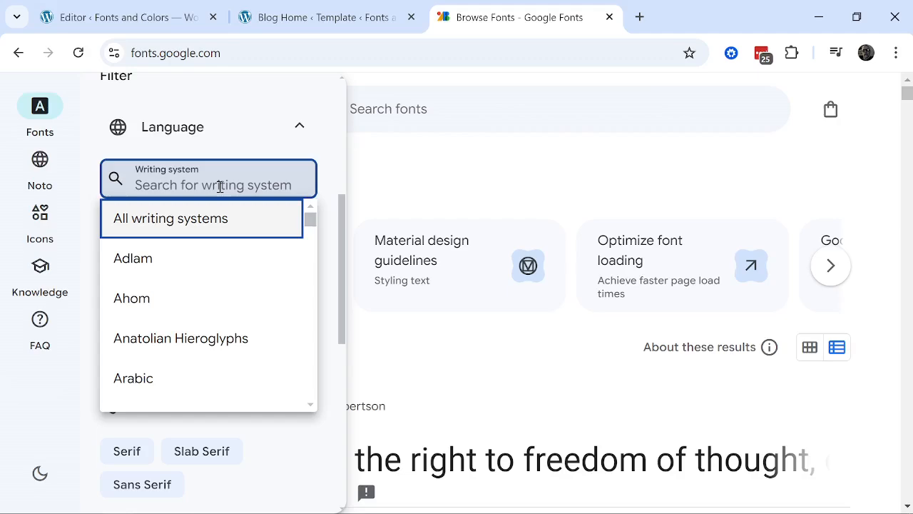
text(l)
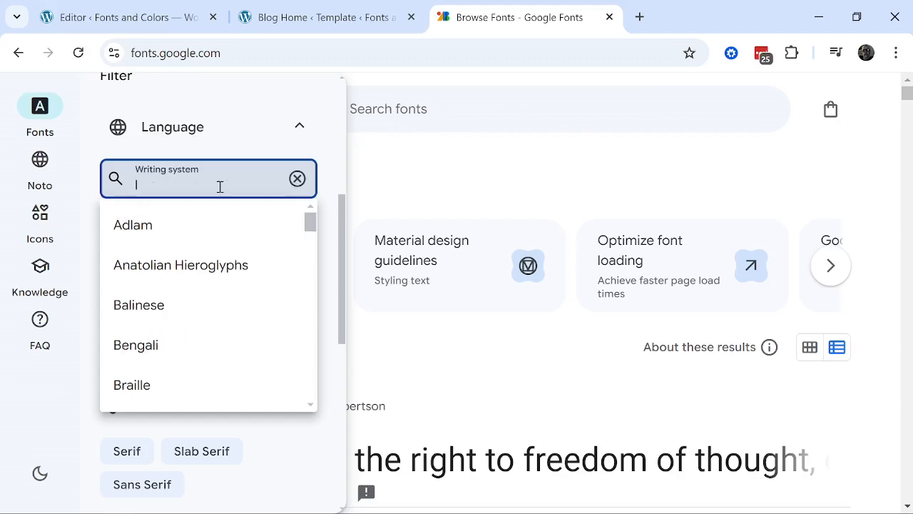
text(a)
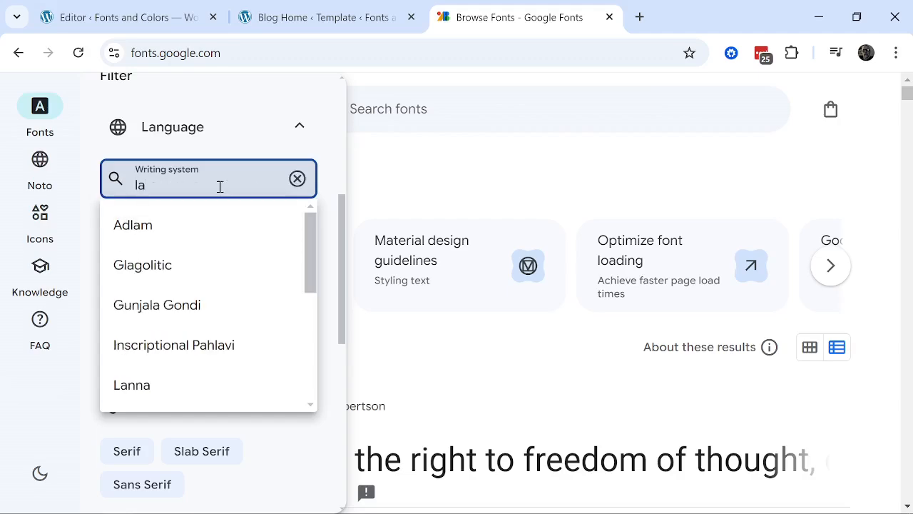
text(t)
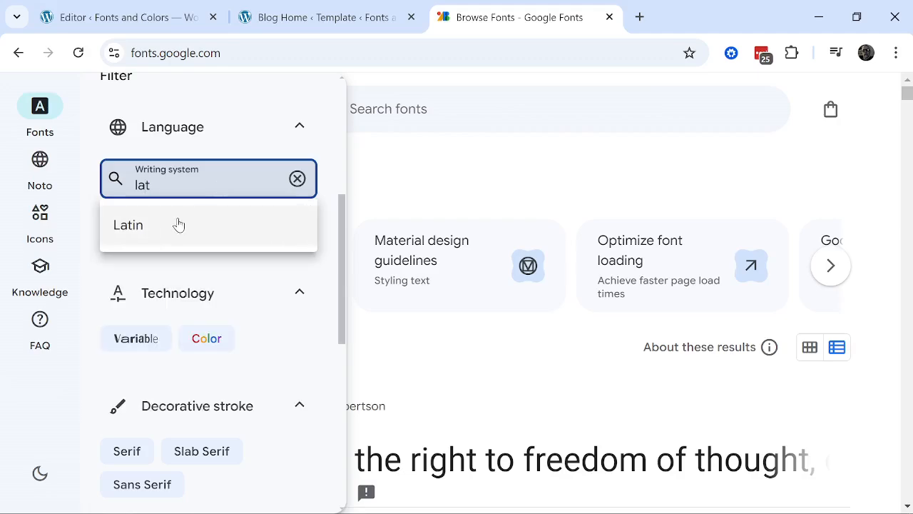
click(137, 226)
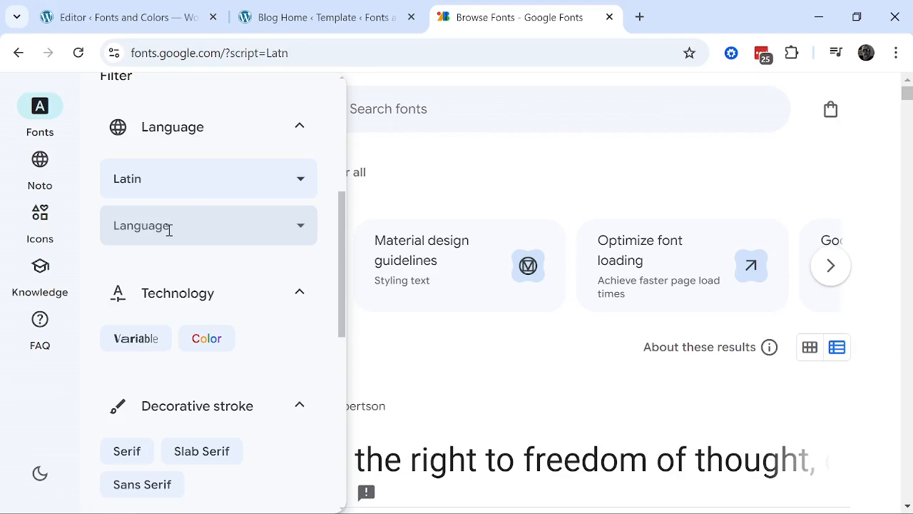
Set the language filter to English.
click(169, 229)
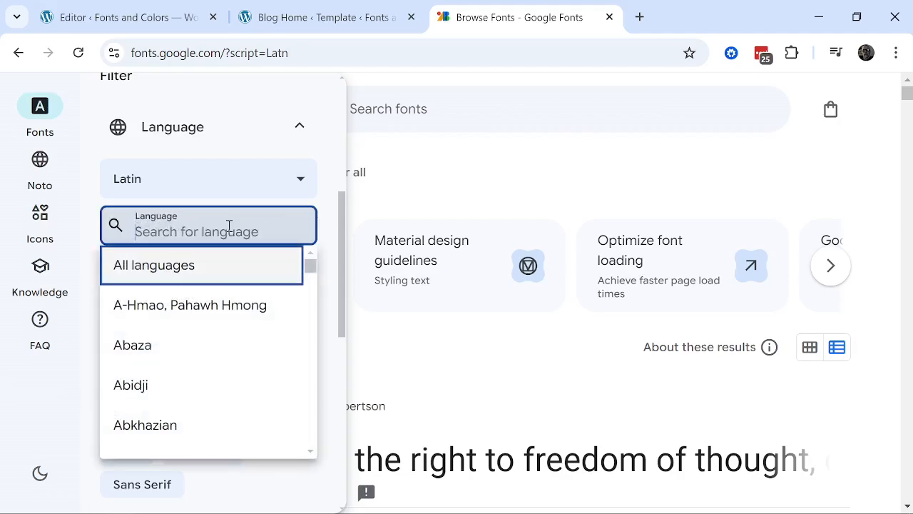
text(en)
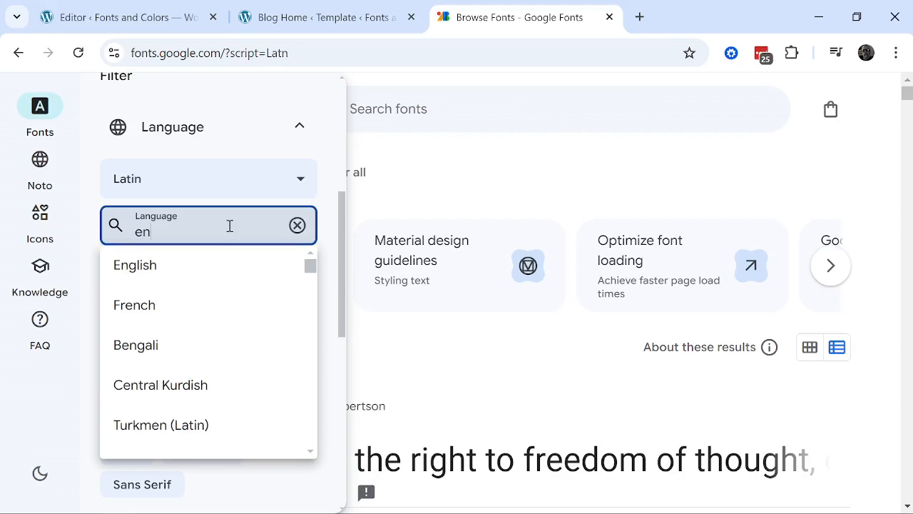
click(134, 276)
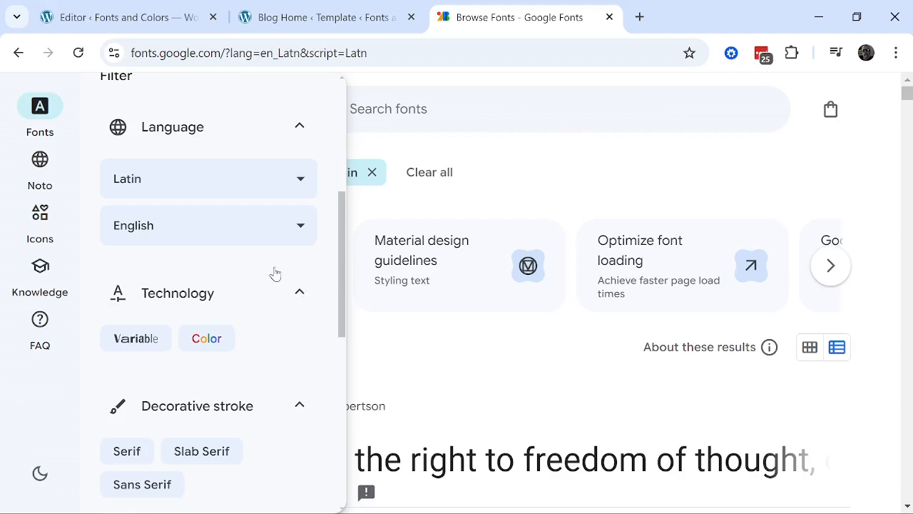
Review the remaining font filters, from technology and decorative stroke to properties and sort order, and close the filters.
scroll(274, 272, down, 2)
scroll(276, 274, down, 2)
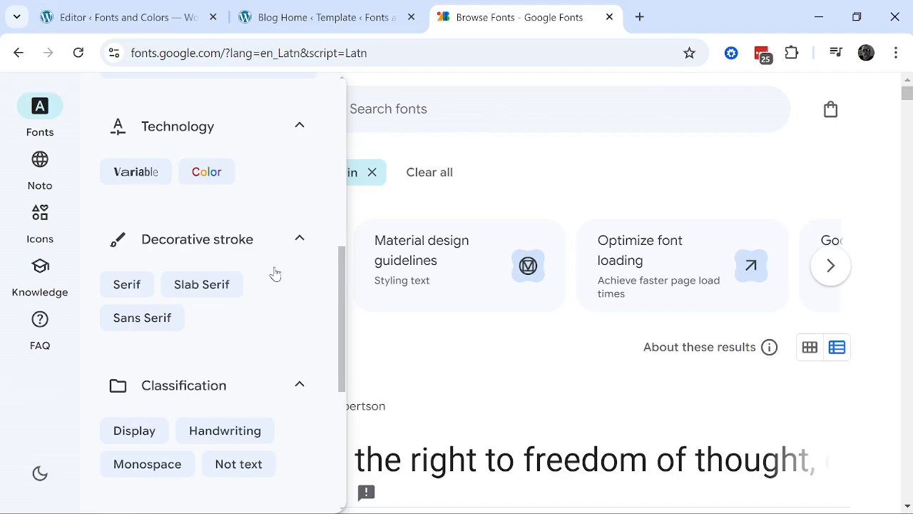
scroll(274, 279, up, 2)
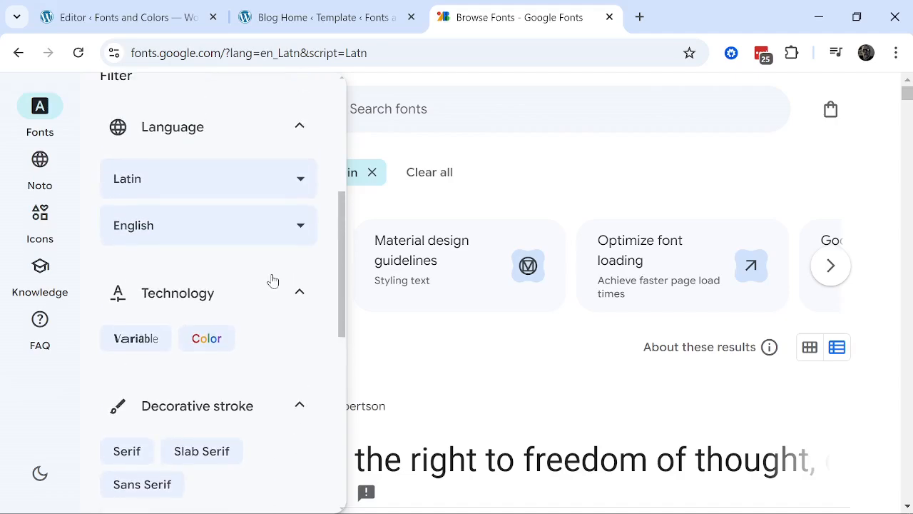
scroll(272, 279, down, 5)
scroll(273, 308, down, 2)
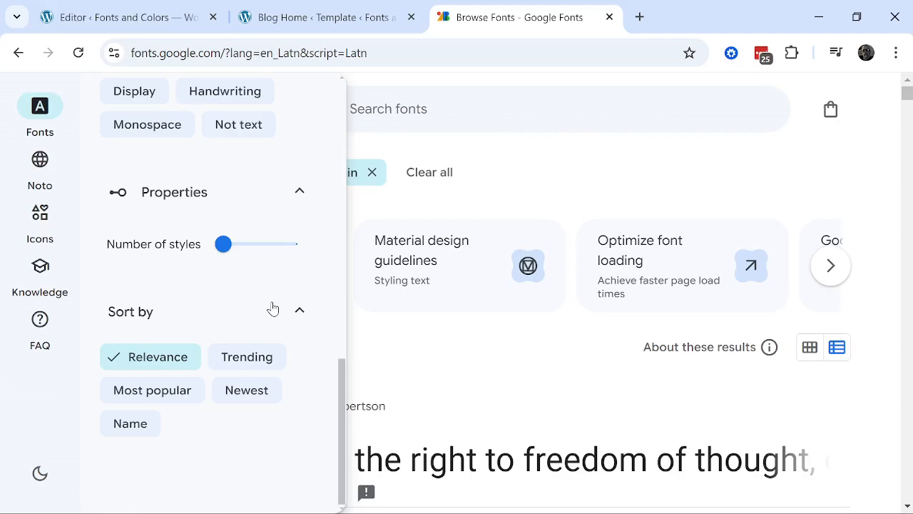
scroll(273, 308, up, 12)
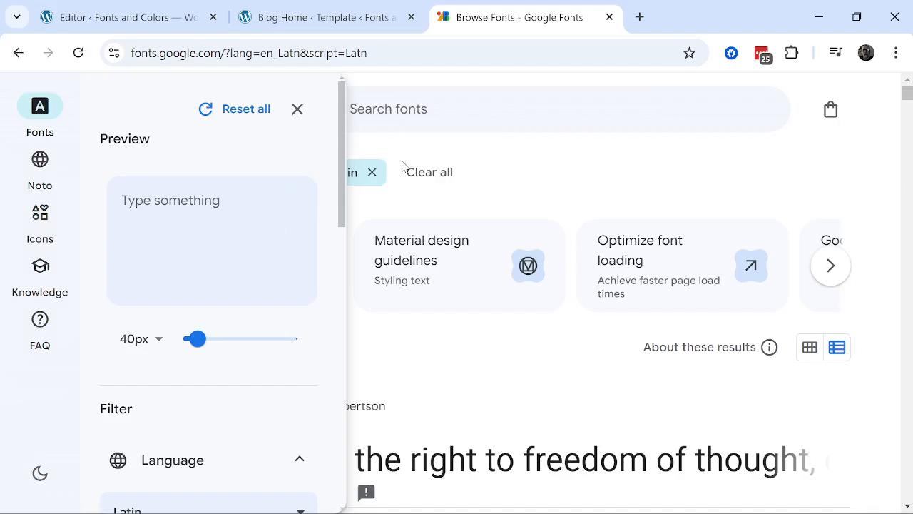
click(499, 139)
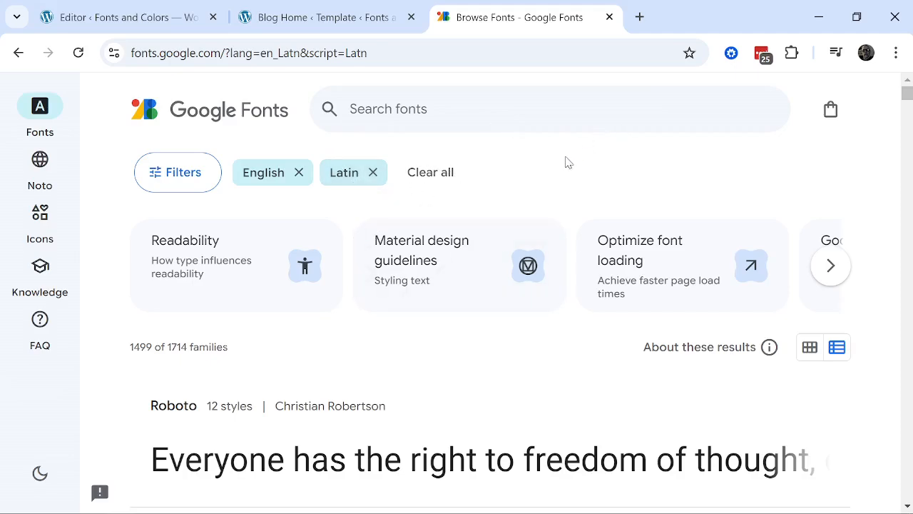
Search the filtered font catalogue for "script".
click(481, 104)
text(s)
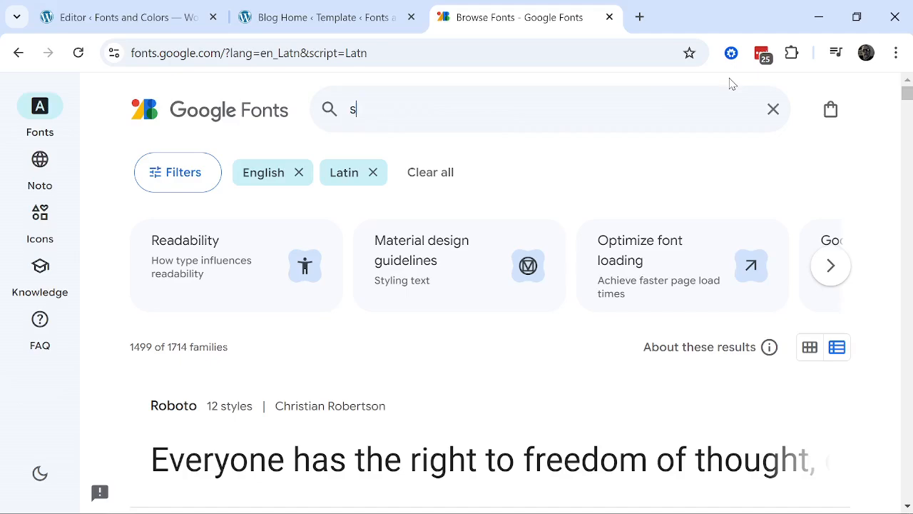
text(cript)
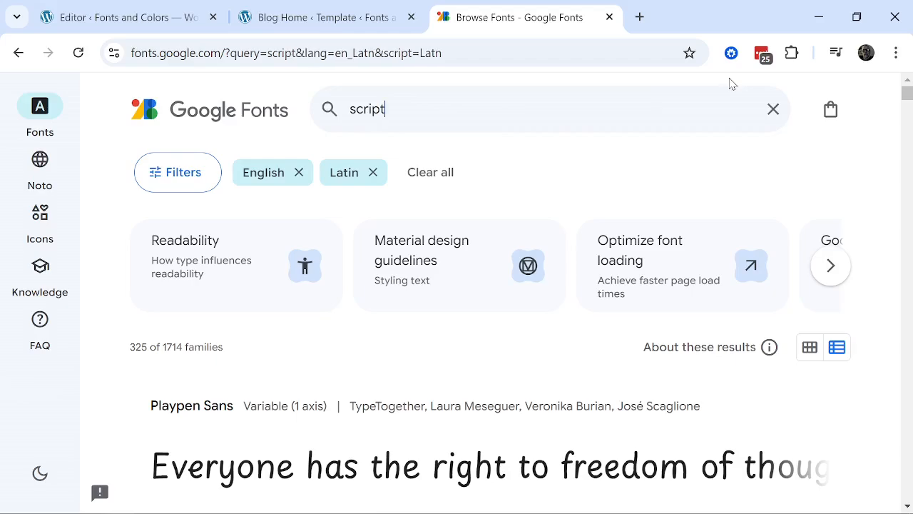
Browse the script font results through to the end of the list and return to the Pacifico font near its beginning.
scroll(720, 170, down, 3)
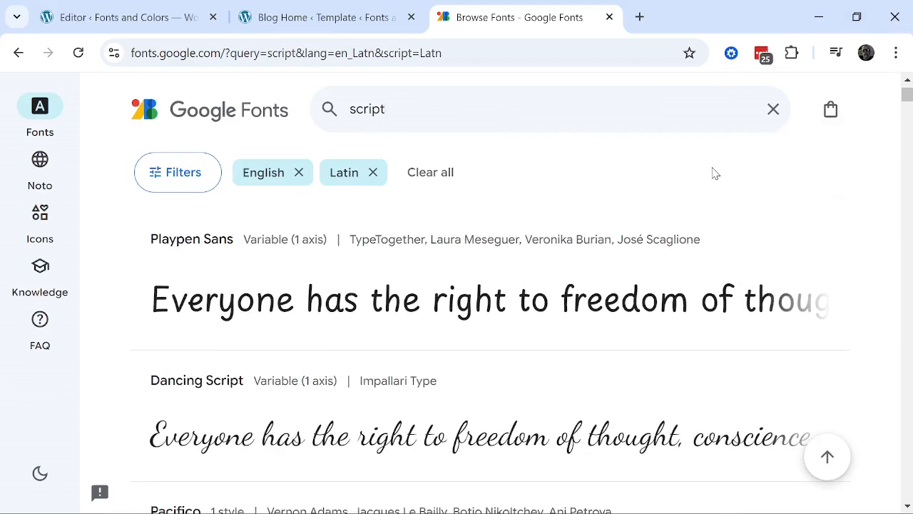
scroll(699, 170, down, 2)
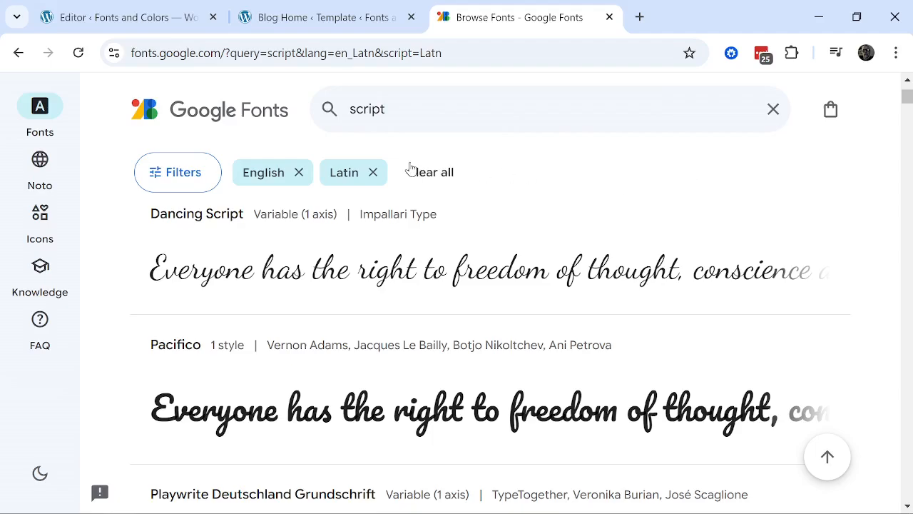
scroll(434, 210, down, 2)
scroll(435, 210, up, 1)
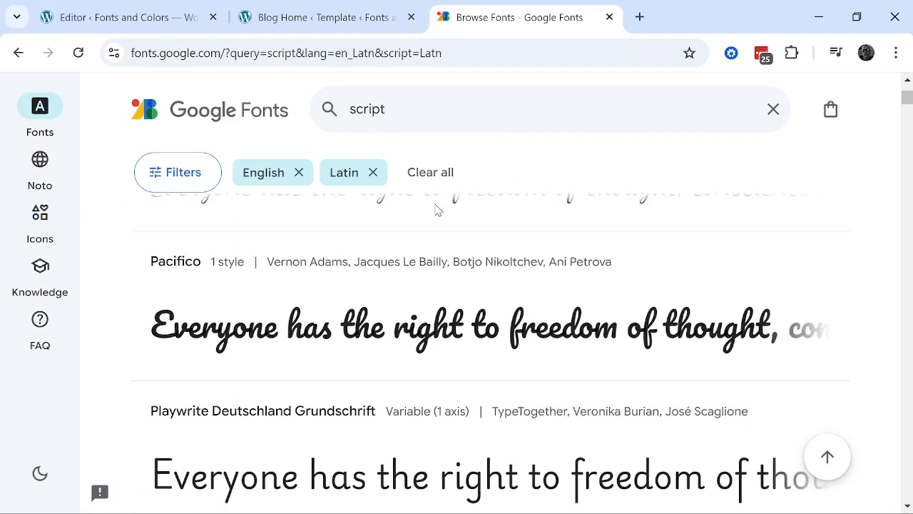
scroll(438, 210, up, 1)
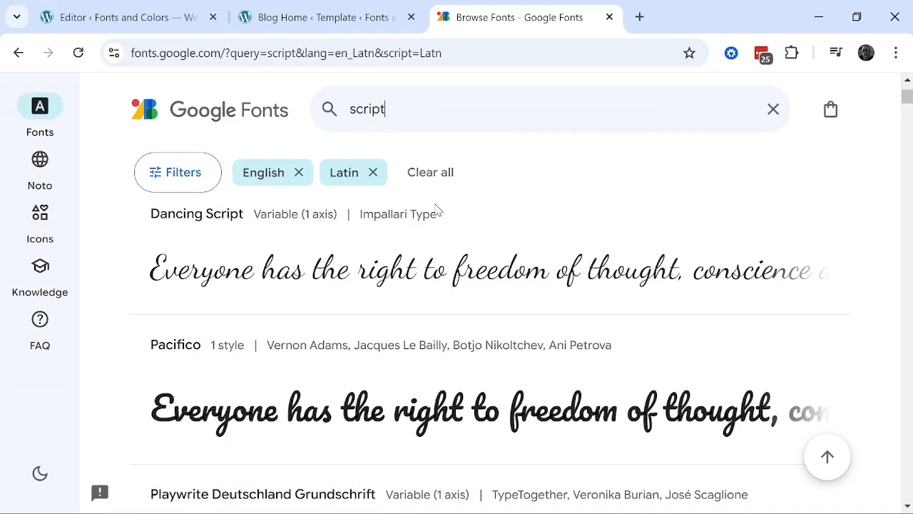
scroll(438, 210, down, 15)
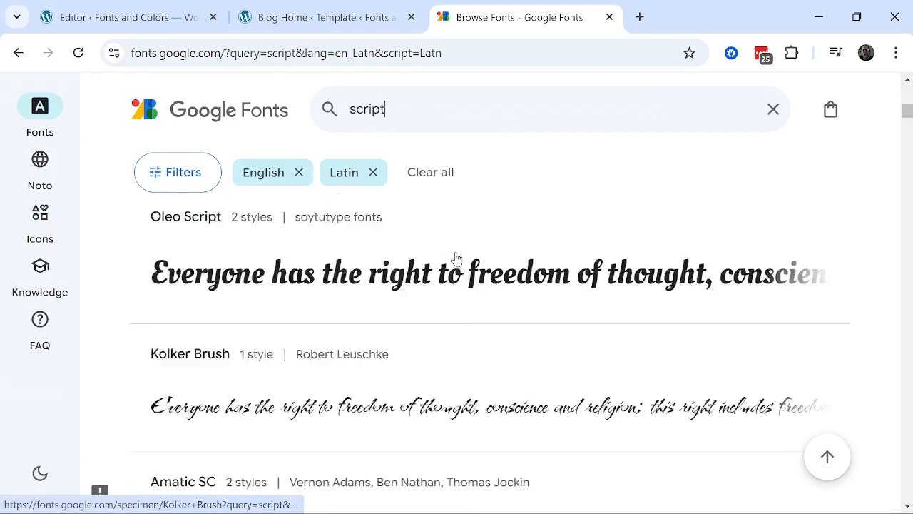
scroll(457, 258, down, 10)
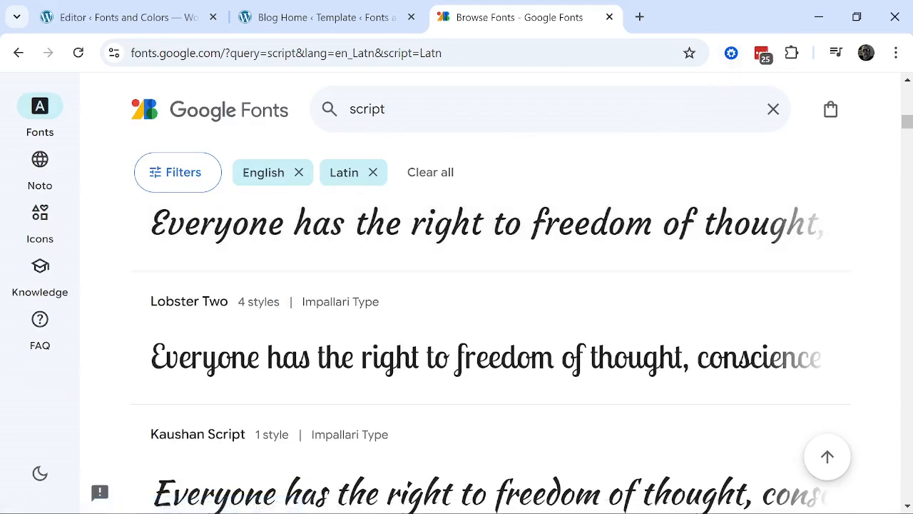
drag(907, 124, 907, 492)
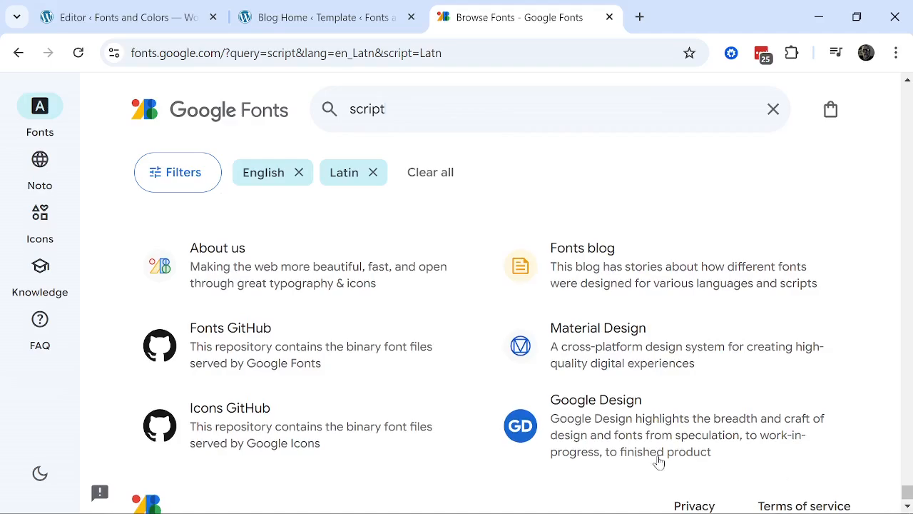
scroll(402, 384, up, 3)
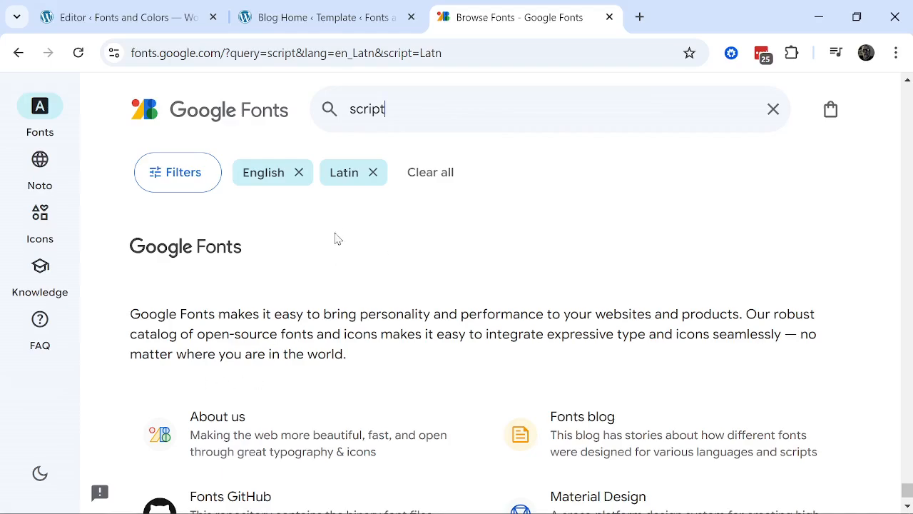
scroll(899, 162, down, 3)
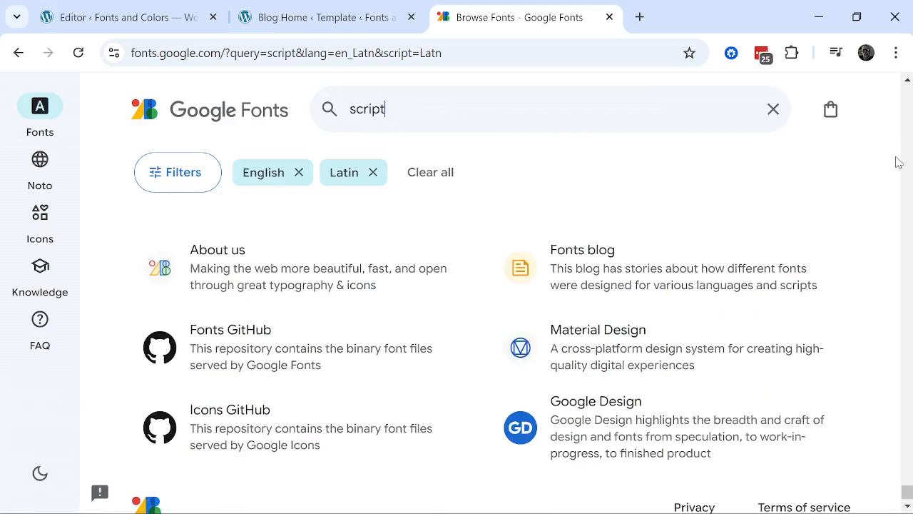
scroll(849, 206, up, 4)
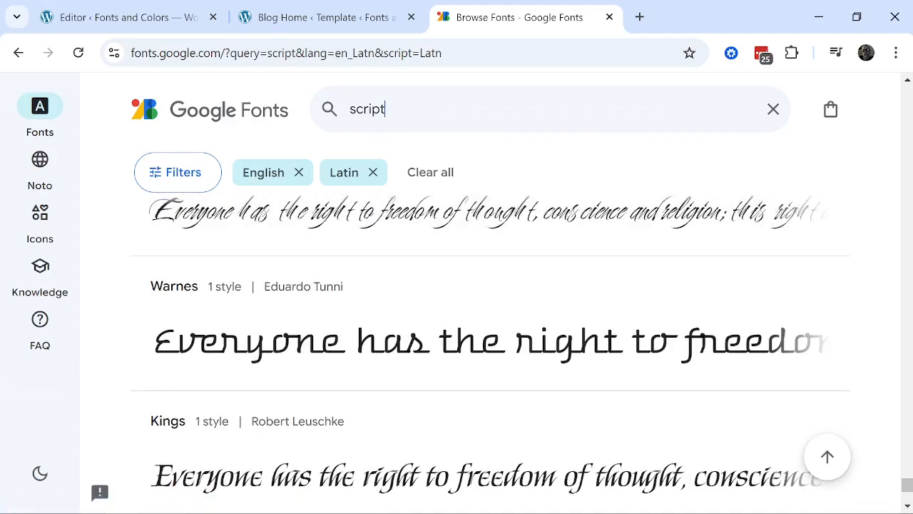
scroll(885, 355, down, 1)
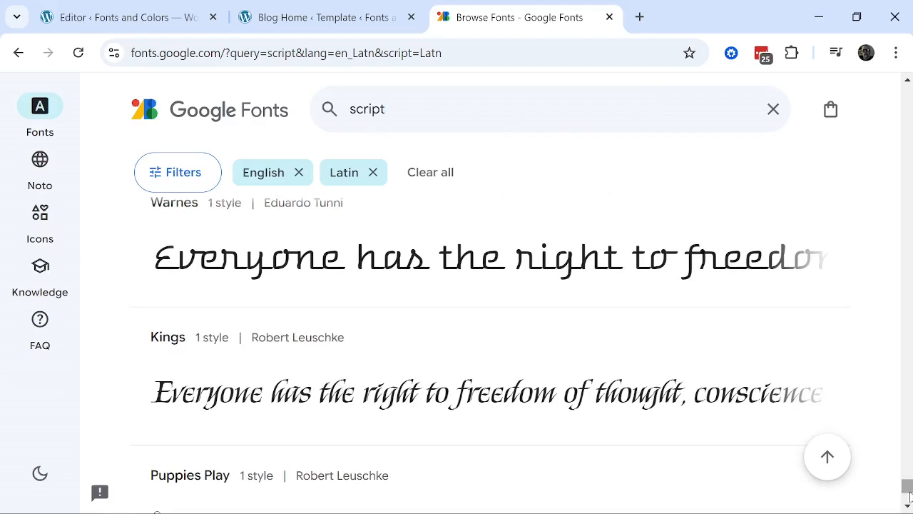
drag(908, 486, 907, 369)
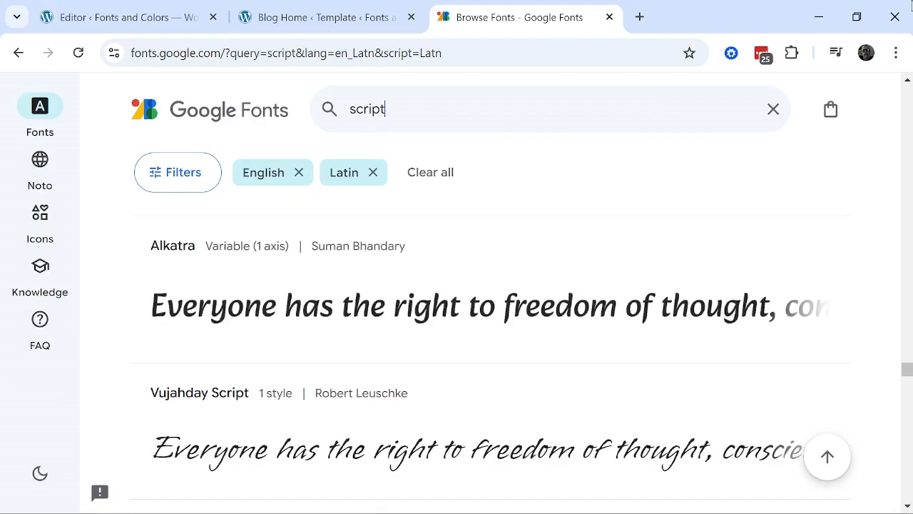
click(909, 94)
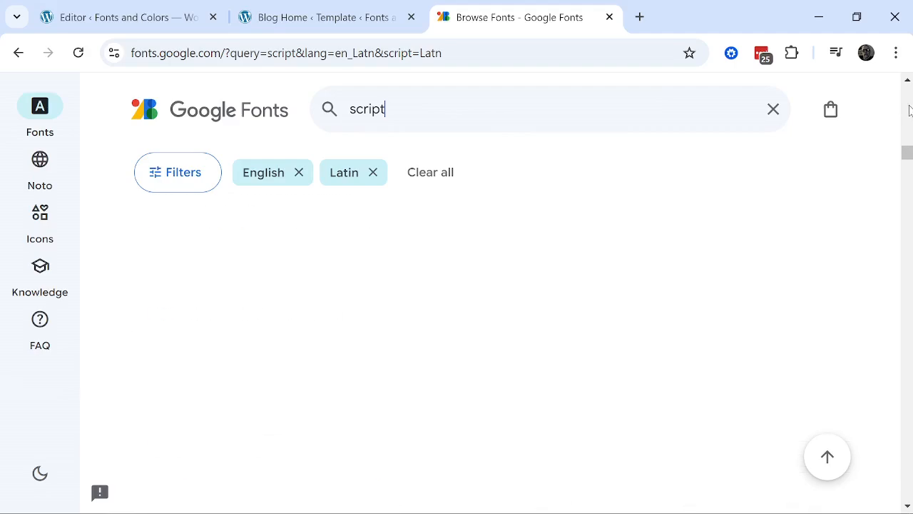
drag(909, 111, 909, 97)
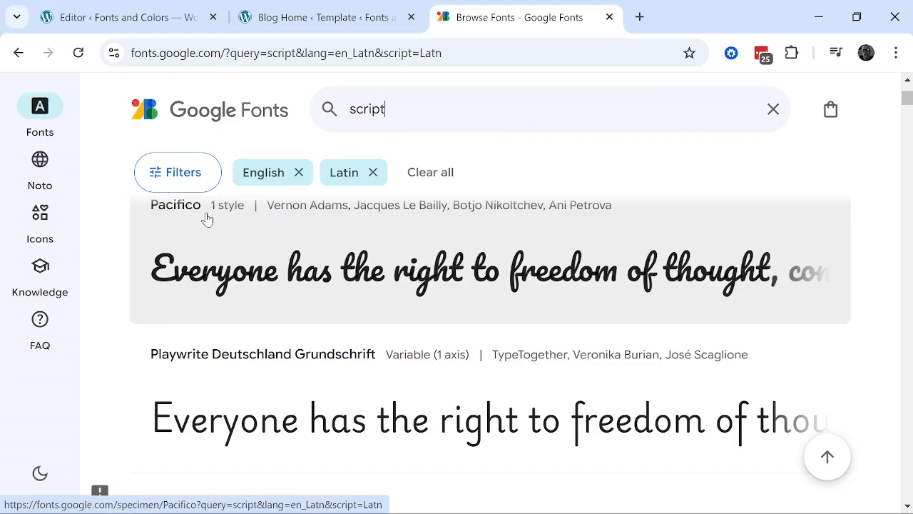
Switch to the WordPress site editor for the Blog Home template and leave it for the admin dashboard.
click(340, 20)
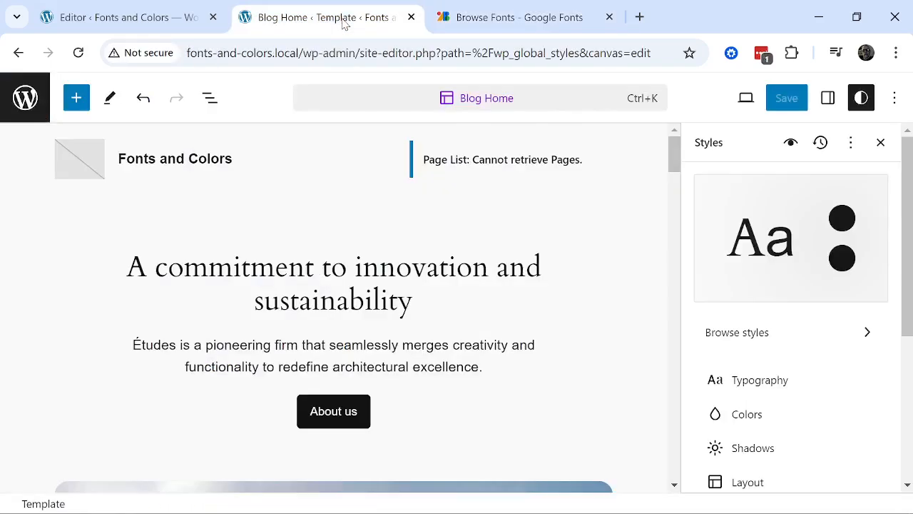
click(15, 96)
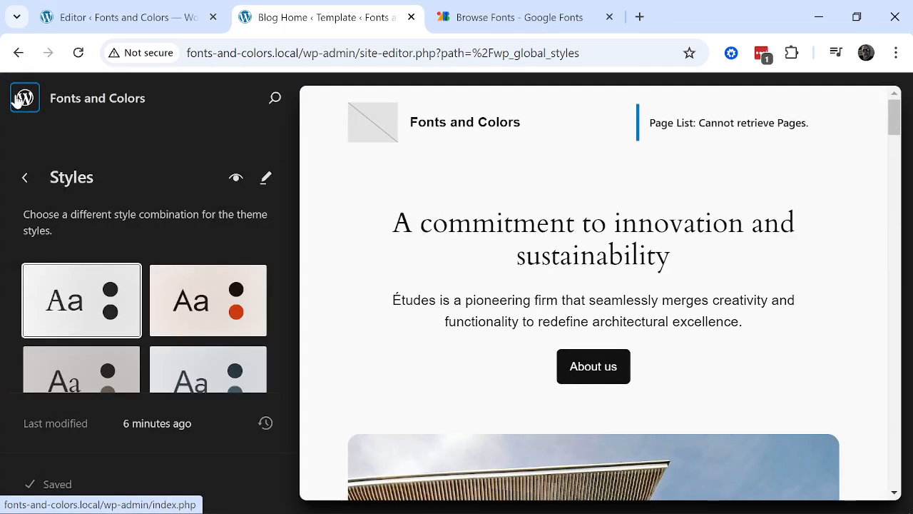
click(14, 100)
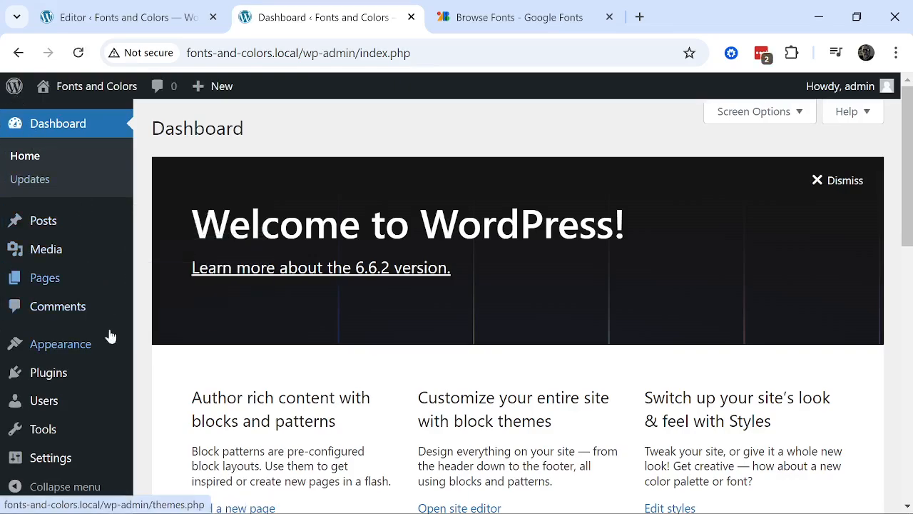
Open the site editor's style variations and apply the blue Maelstrom style.
mouse_move(56, 346)
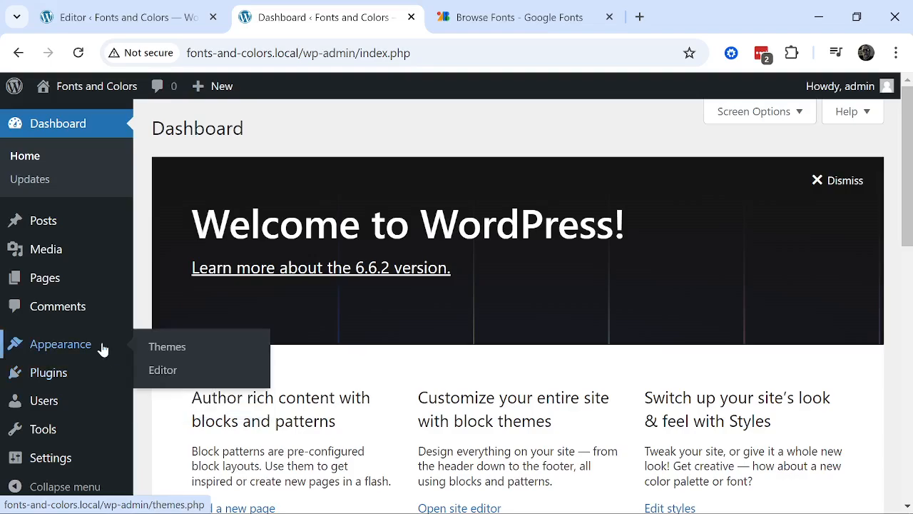
click(165, 370)
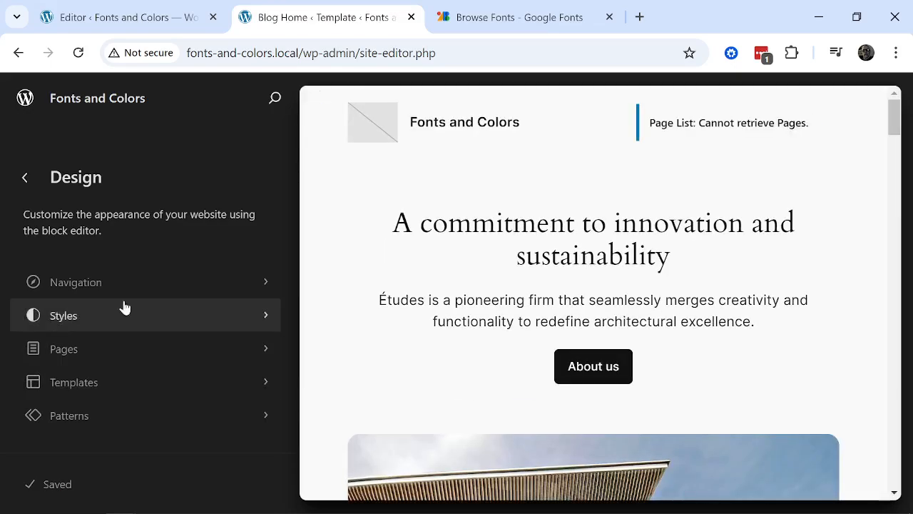
click(77, 325)
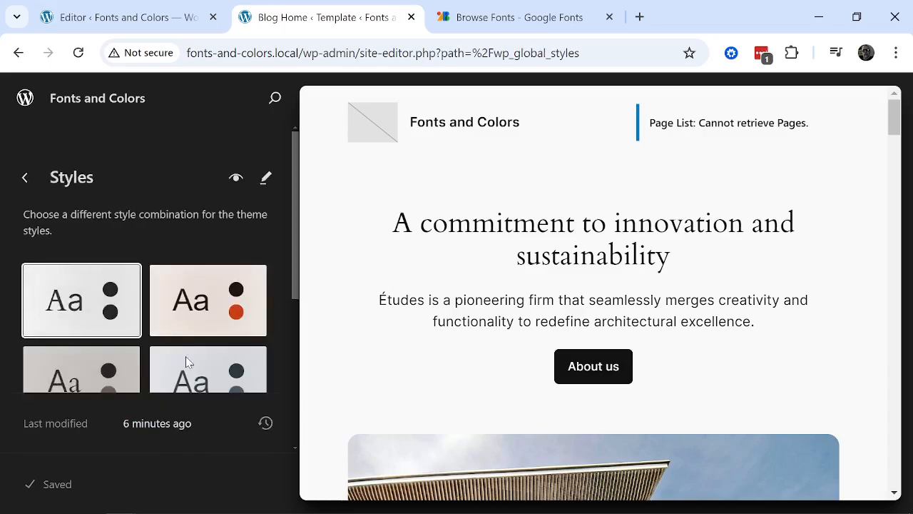
scroll(334, 279, down, 2)
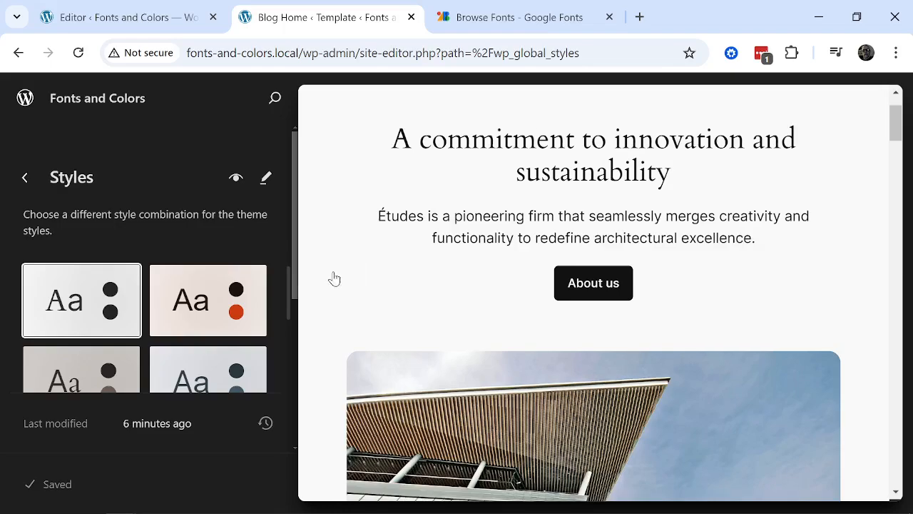
scroll(247, 282, down, 4)
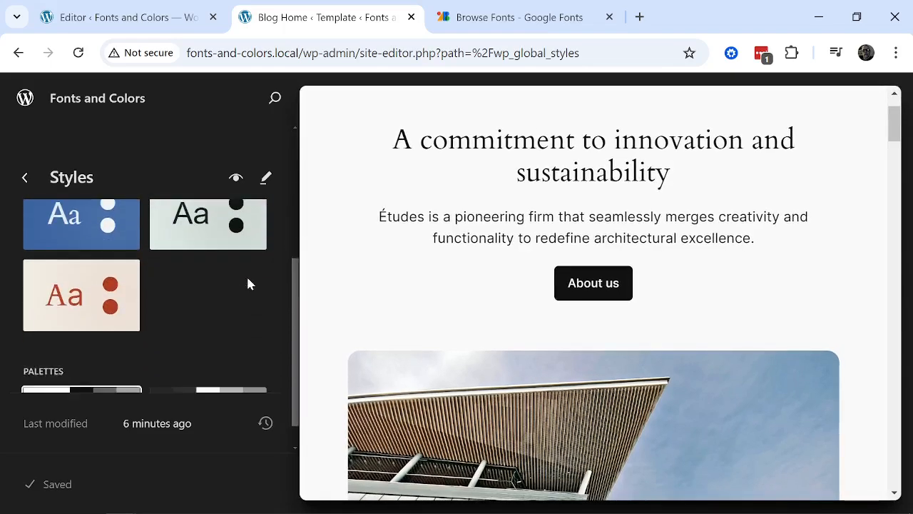
scroll(247, 284, up, 1)
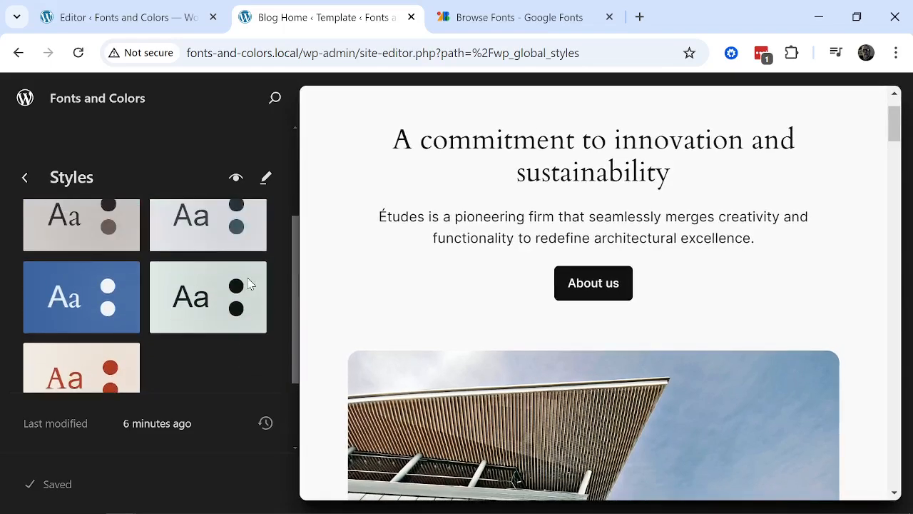
click(88, 305)
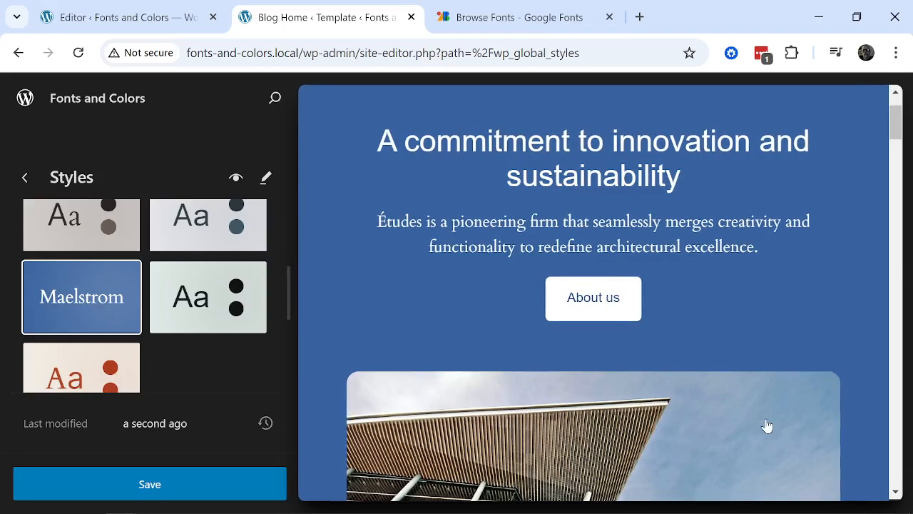
Examine how the Maelstrom style affects the Blog Home preview's sections, headings and text, and return to the page's beginning.
scroll(805, 338, down, 5)
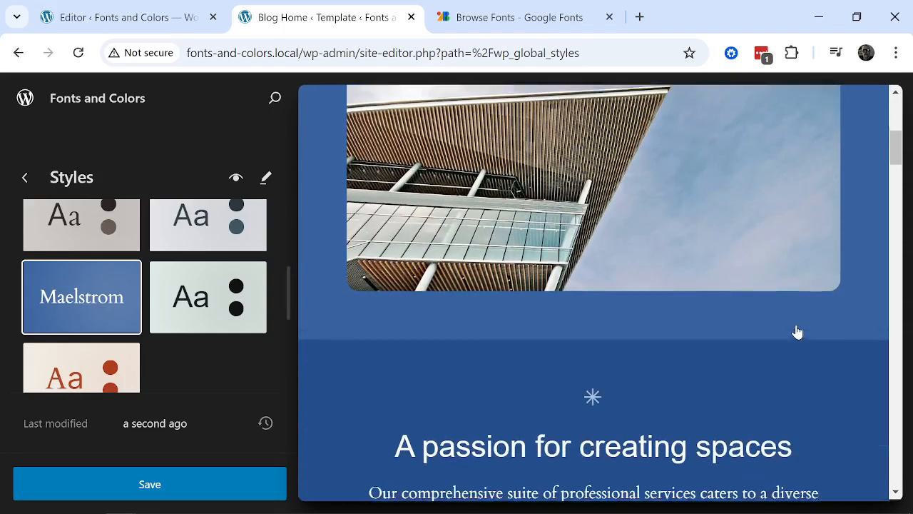
scroll(797, 332, down, 2)
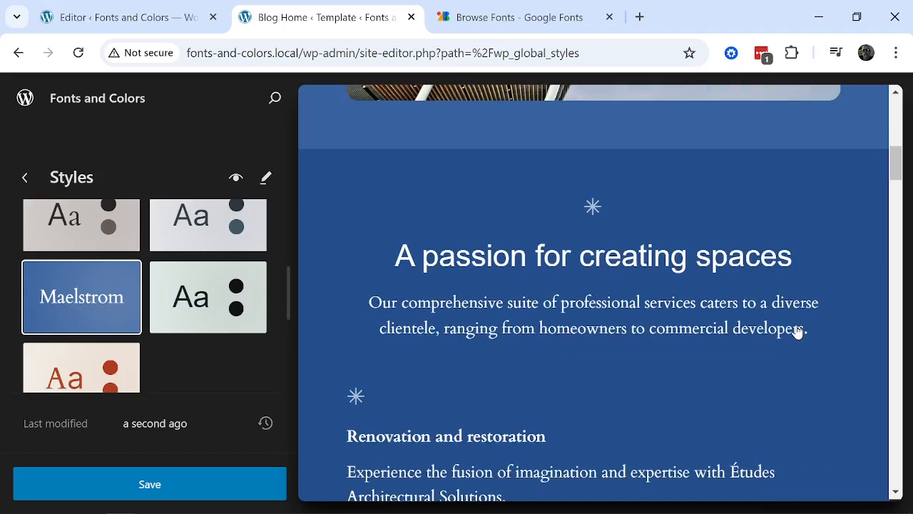
scroll(748, 332, down, 3)
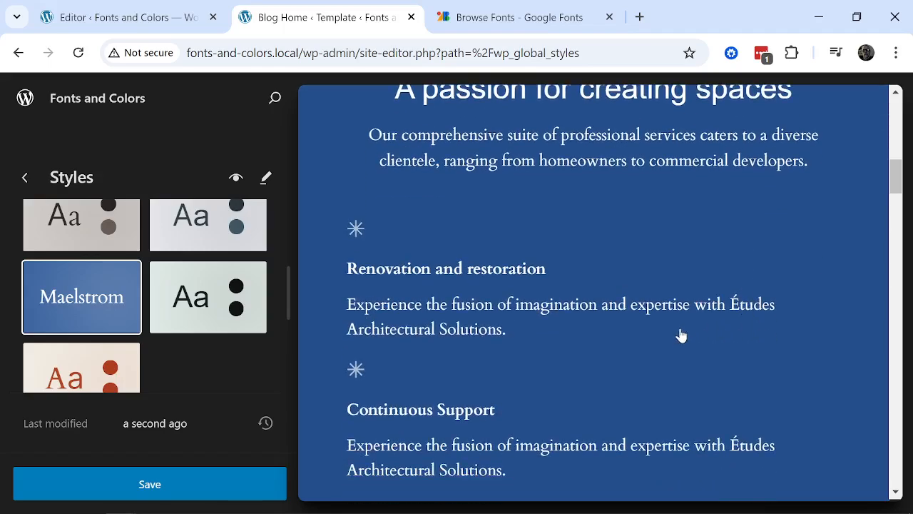
scroll(681, 336, down, 12)
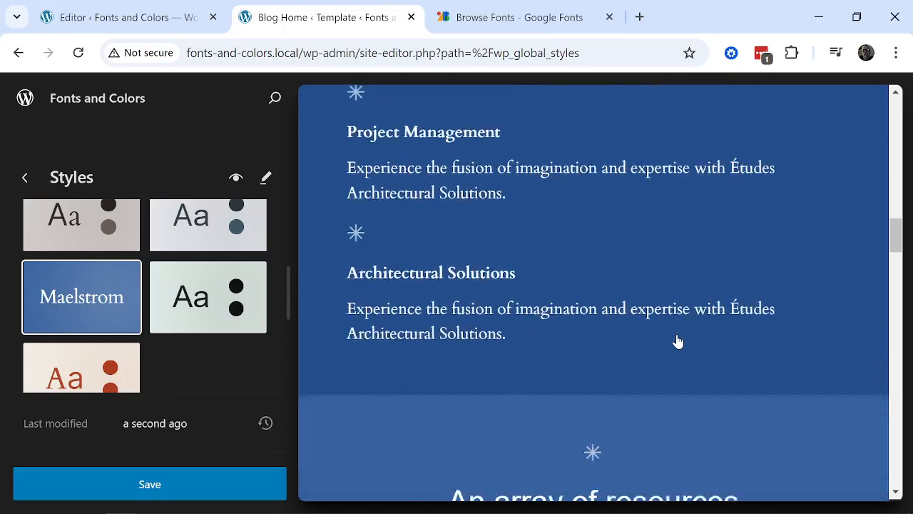
scroll(677, 341, down, 3)
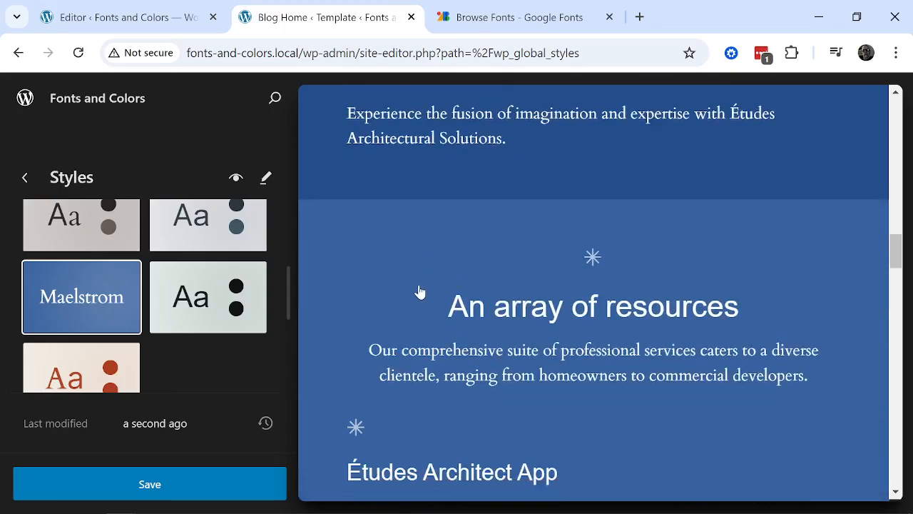
scroll(523, 420, down, 3)
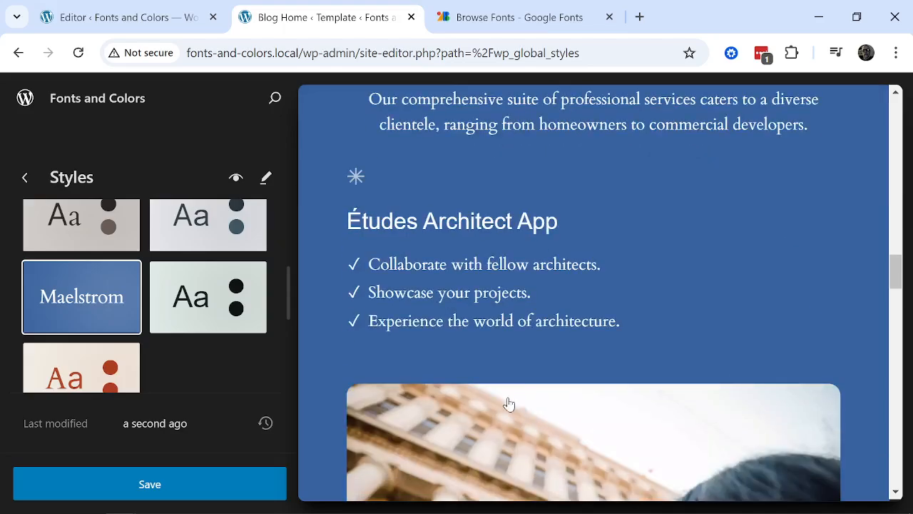
scroll(509, 404, down, 10)
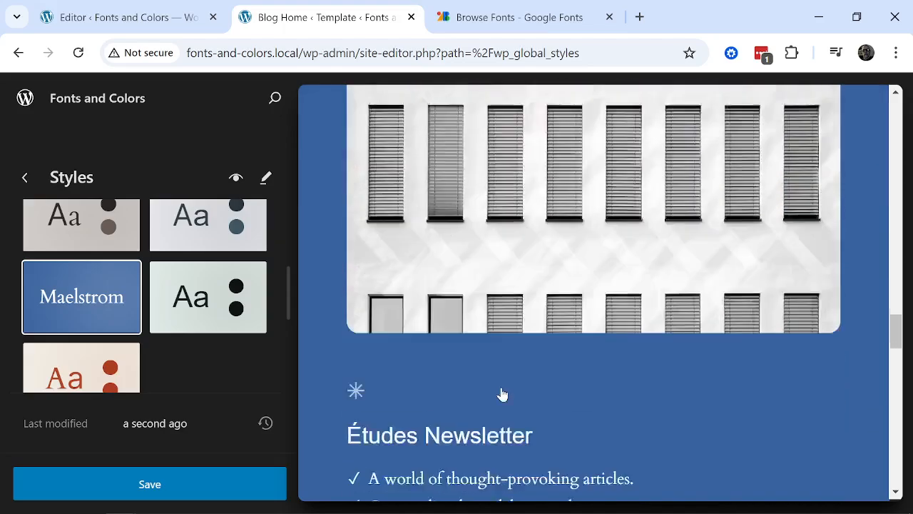
scroll(502, 394, down, 4)
scroll(497, 386, up, 10)
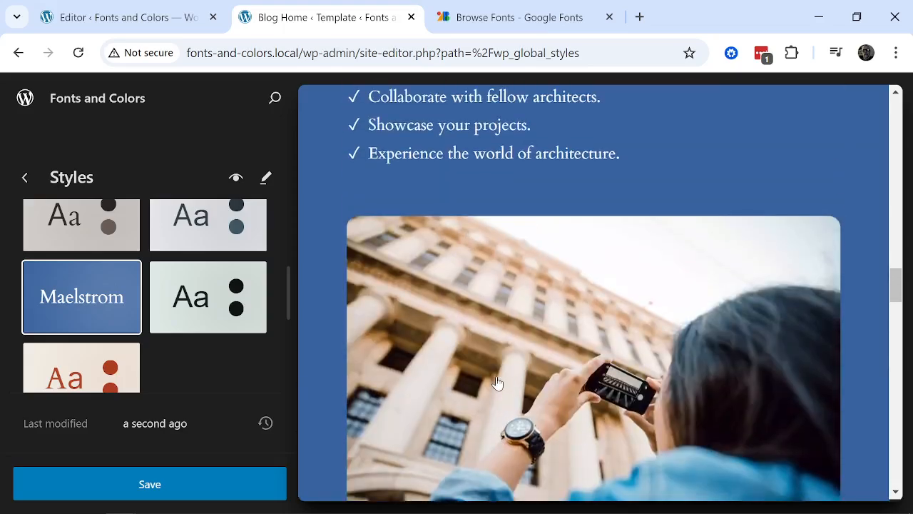
scroll(498, 384, up, 12)
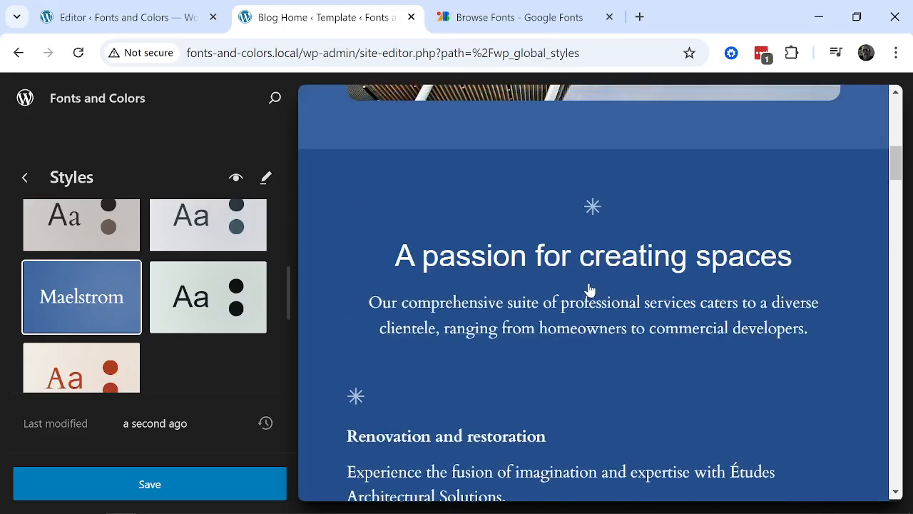
scroll(588, 285, up, 7)
scroll(763, 265, up, 3)
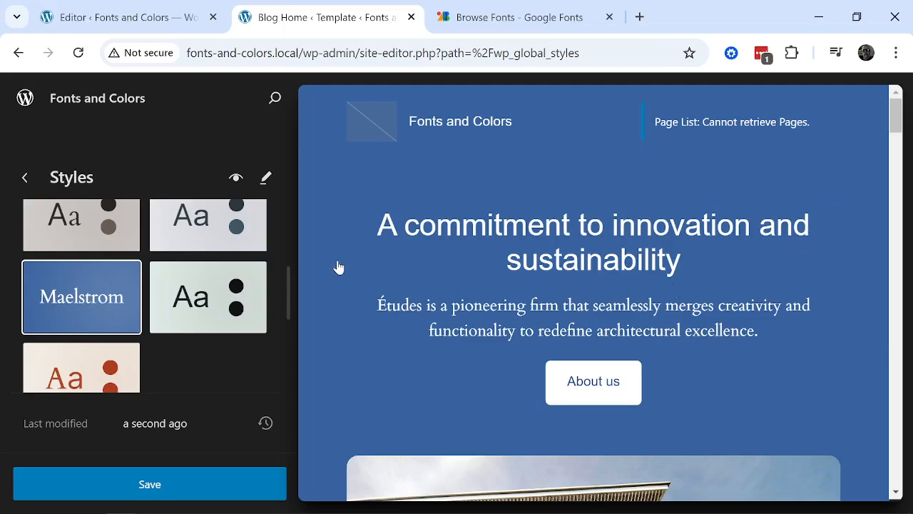
Save the Maelstrom style change and view the live Fonts and Colors site.
mouse_move(95, 497)
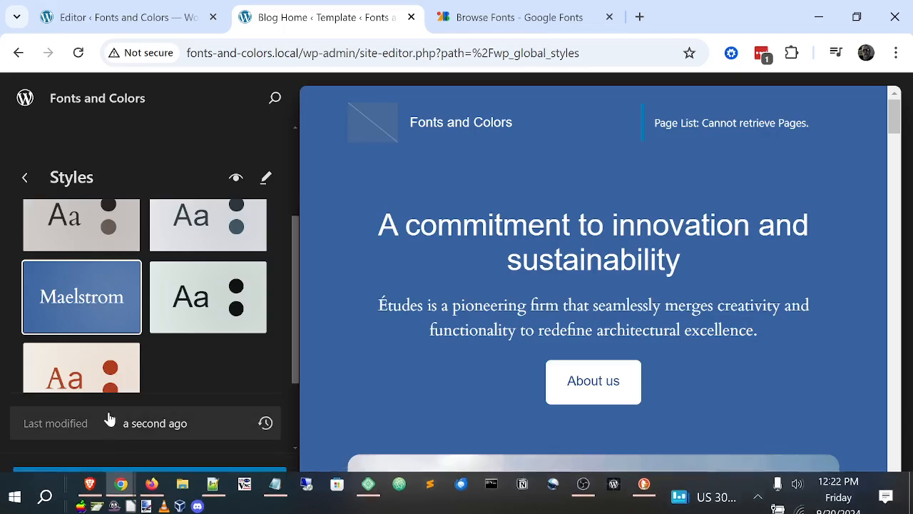
click(139, 487)
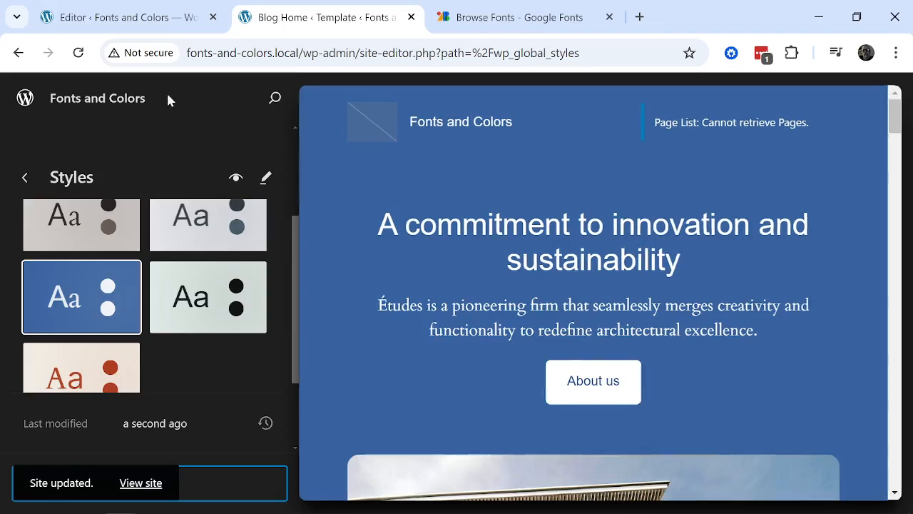
click(91, 100)
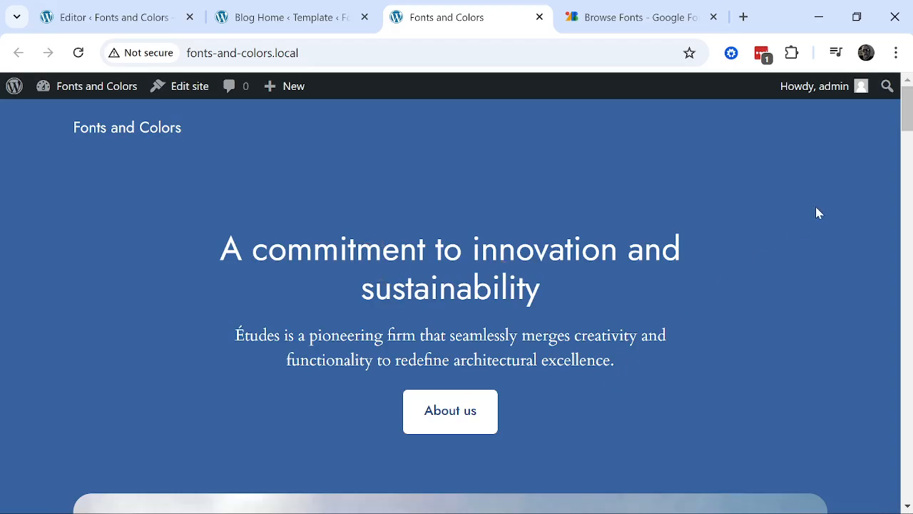
Edit the live home page's Blog Home template and open the site-wide Typography styles with its main heading selected.
click(191, 95)
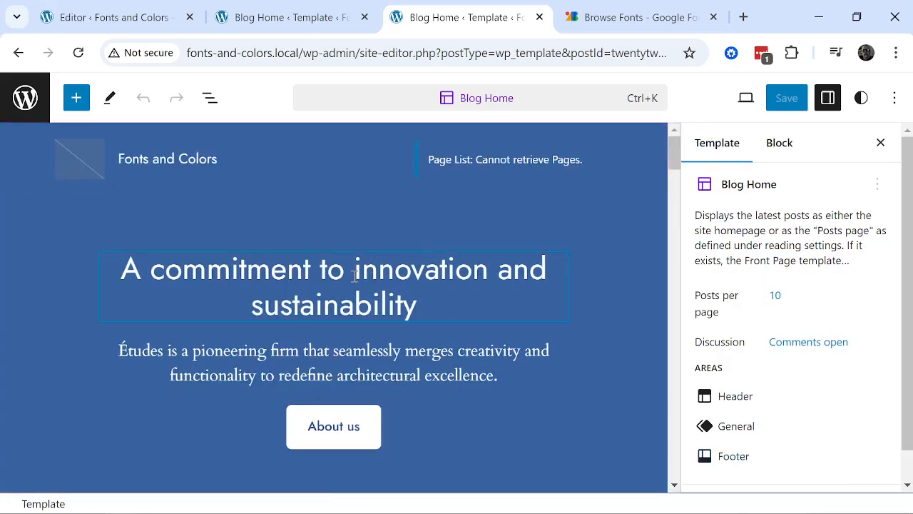
click(194, 272)
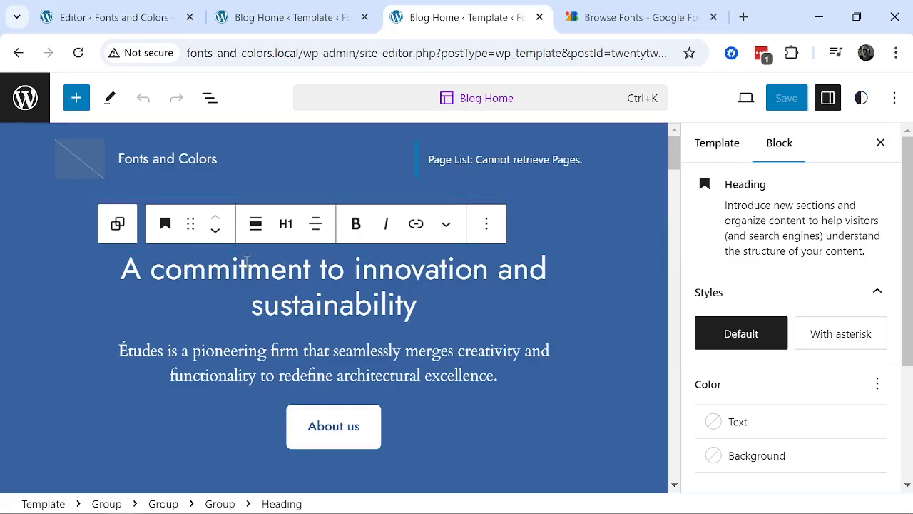
click(862, 99)
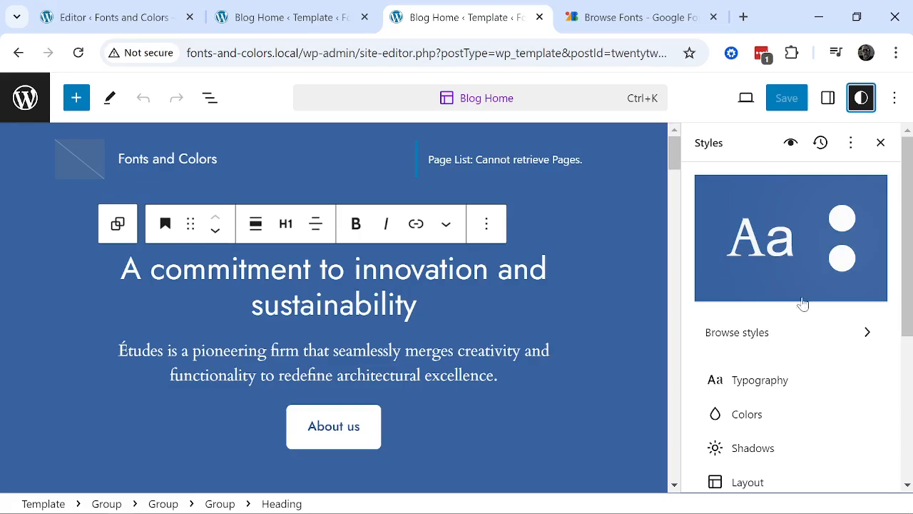
click(754, 384)
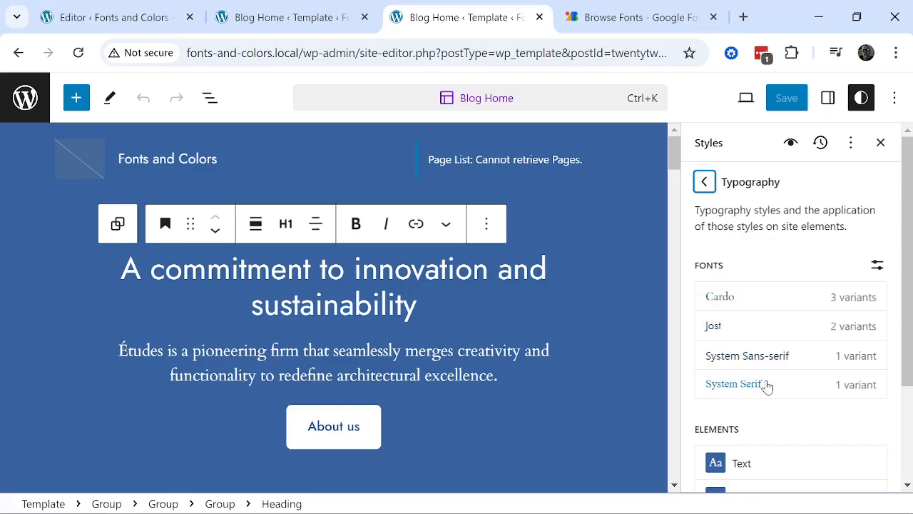
Open the font manager's installation options and allow access to Google Fonts.
click(877, 266)
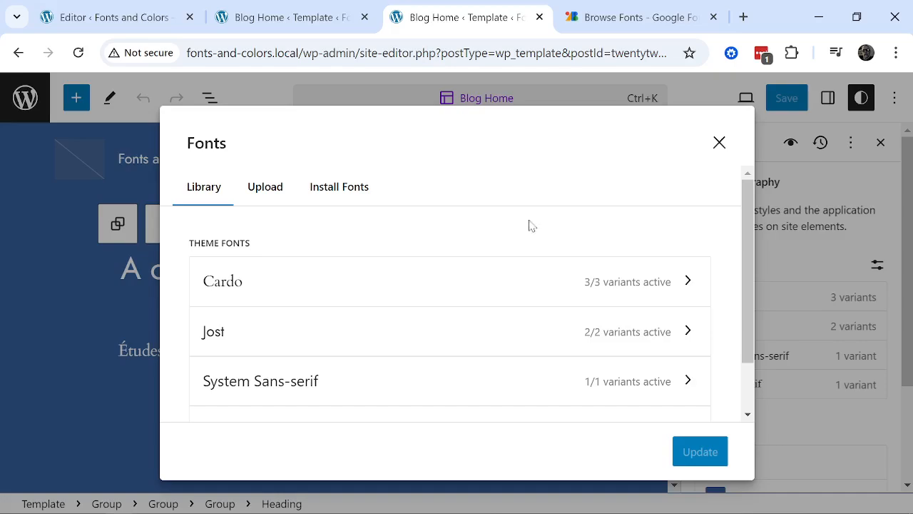
click(345, 187)
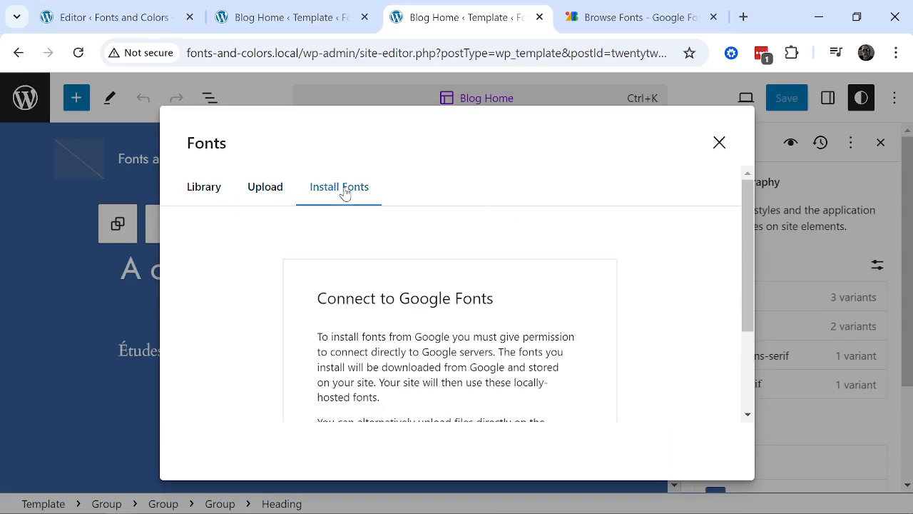
scroll(492, 296, down, 3)
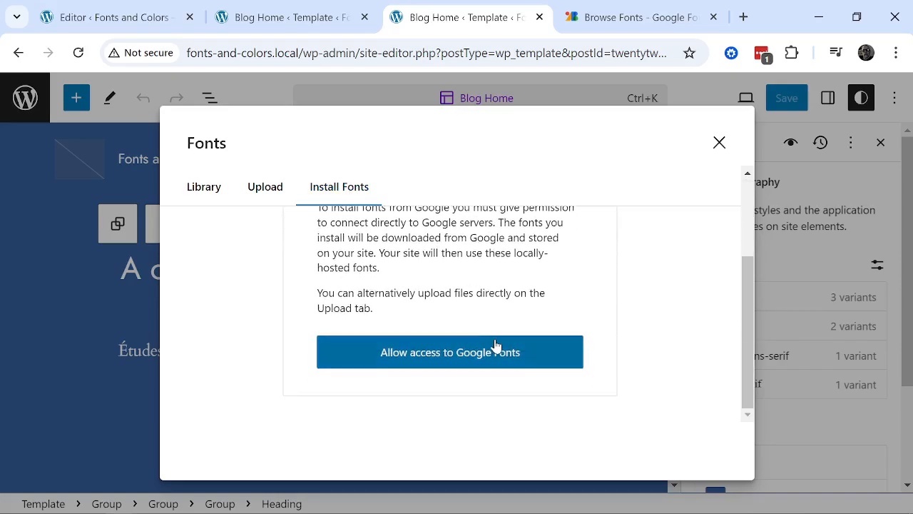
click(459, 362)
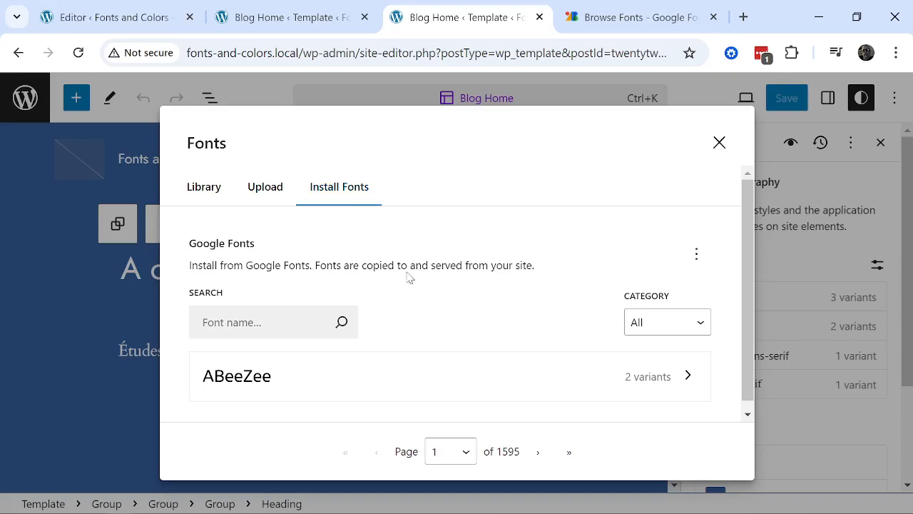
Check the Pacifico font's name on the Google Fonts site and search the font manager's installable fonts for "pacifi".
click(642, 20)
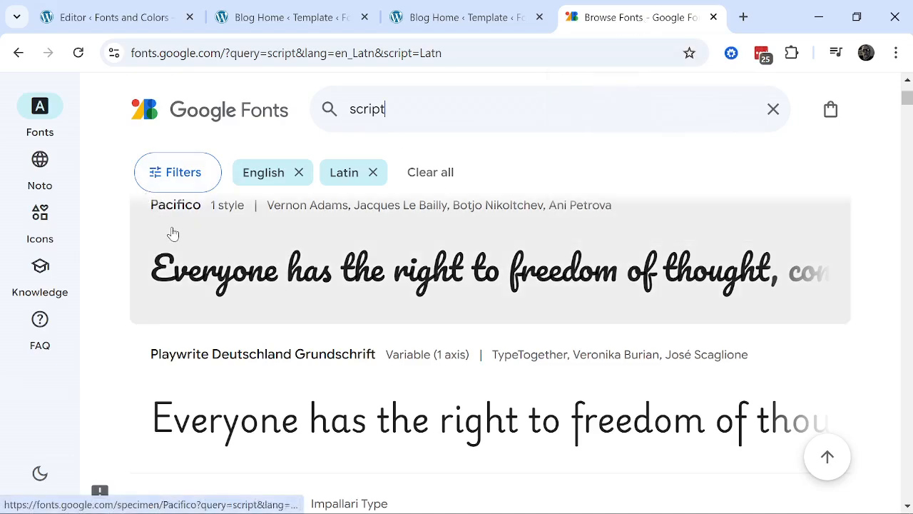
click(436, 23)
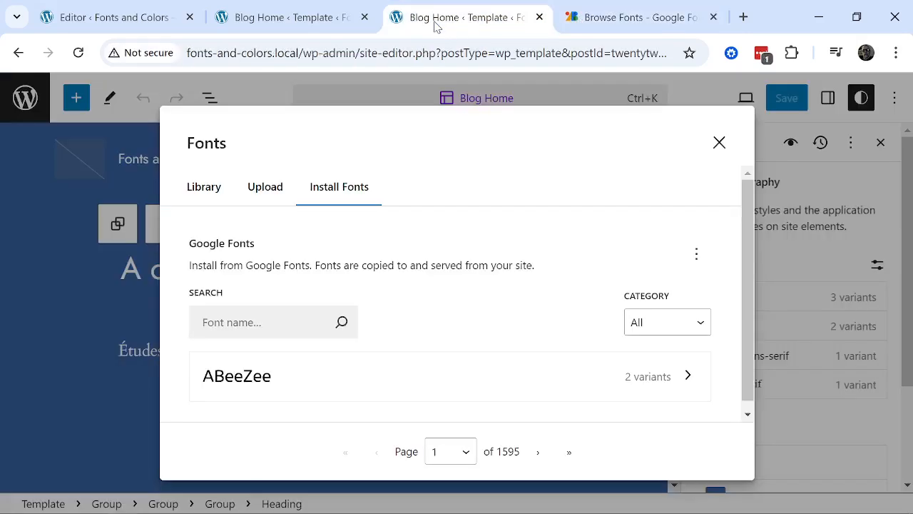
click(290, 319)
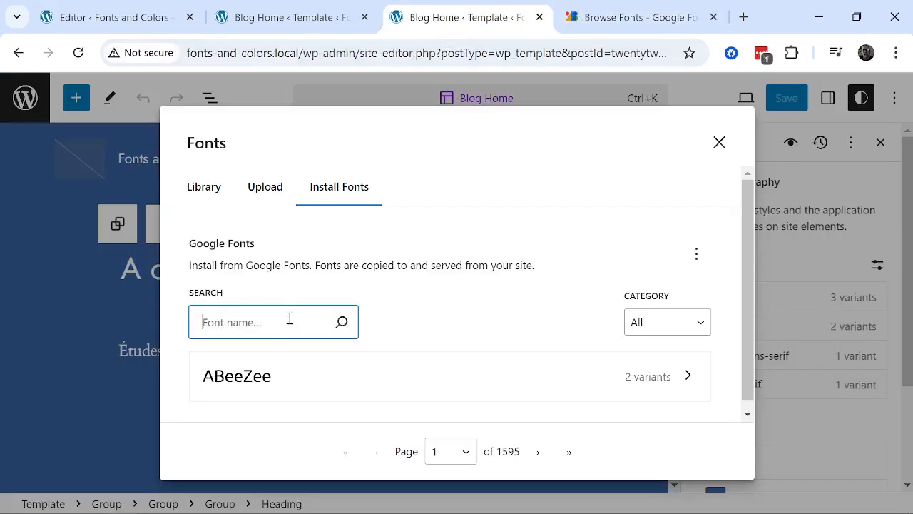
text(pa)
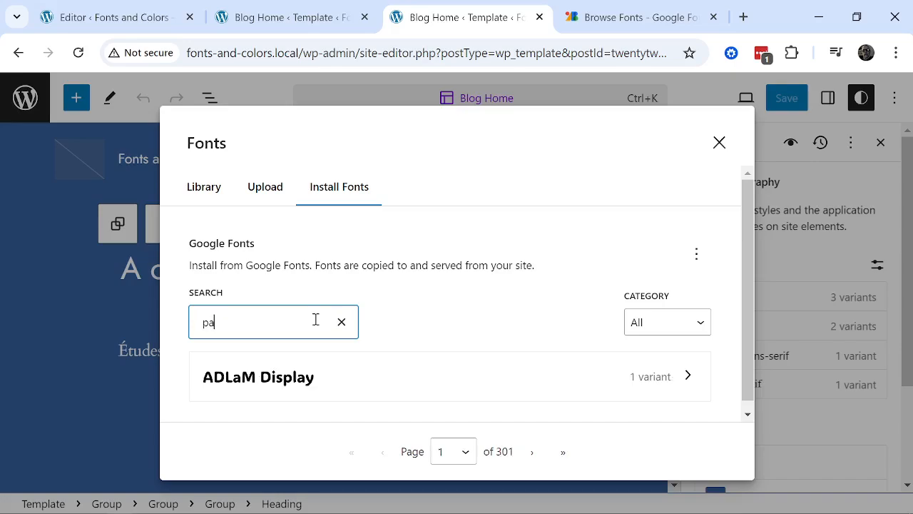
text(cifi)
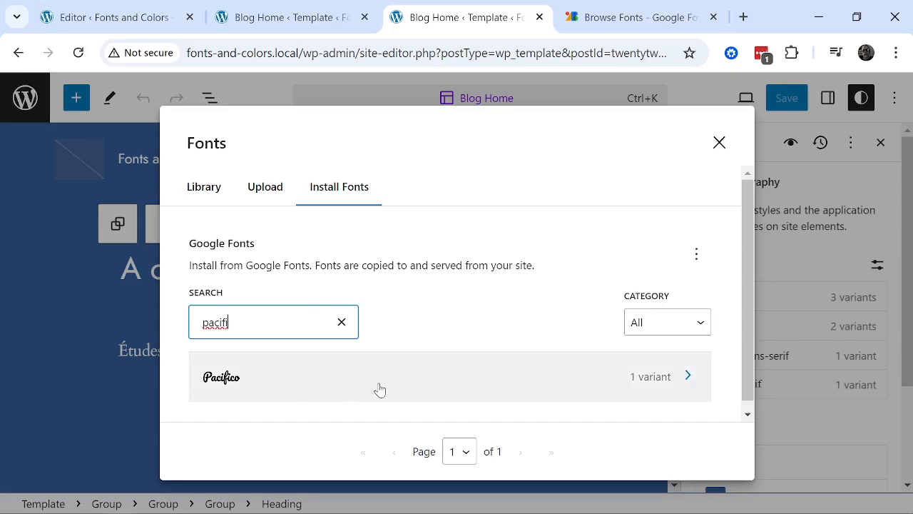
Install the Pacifico 400 normal variant from Google Fonts and close the font manager.
click(263, 377)
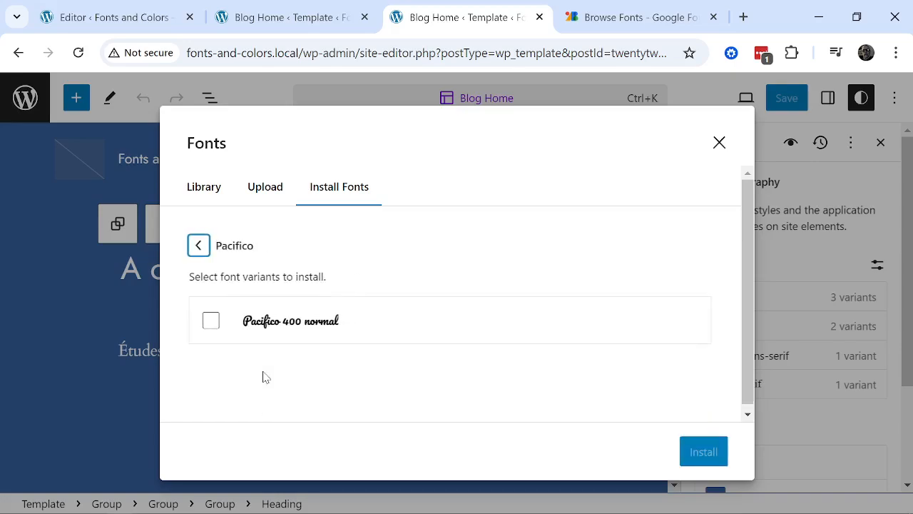
click(211, 322)
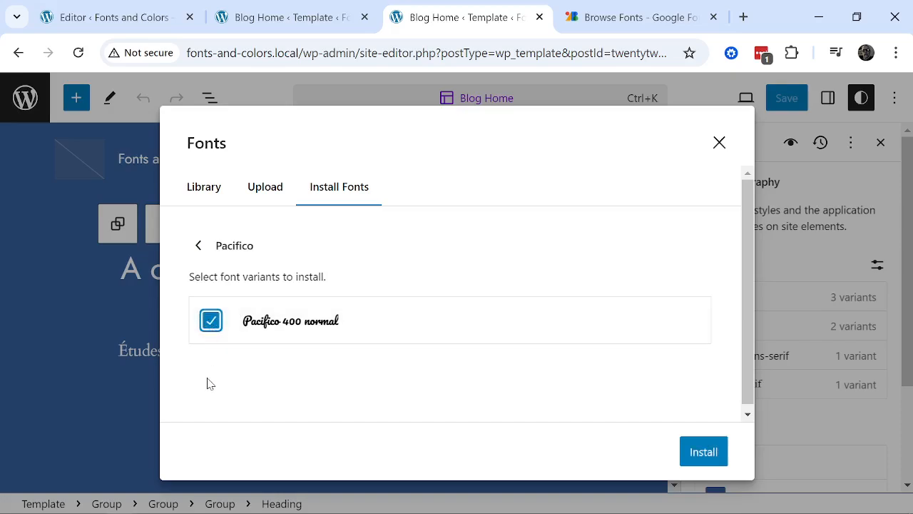
click(704, 456)
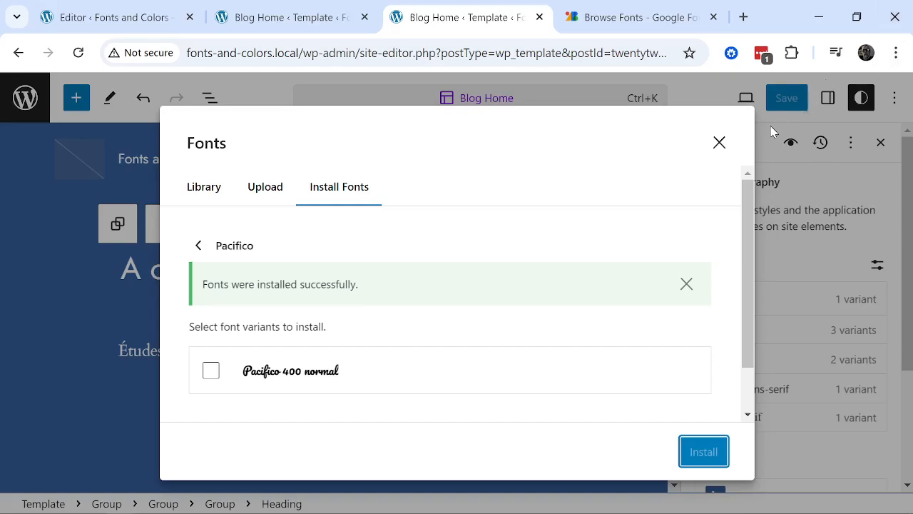
click(721, 143)
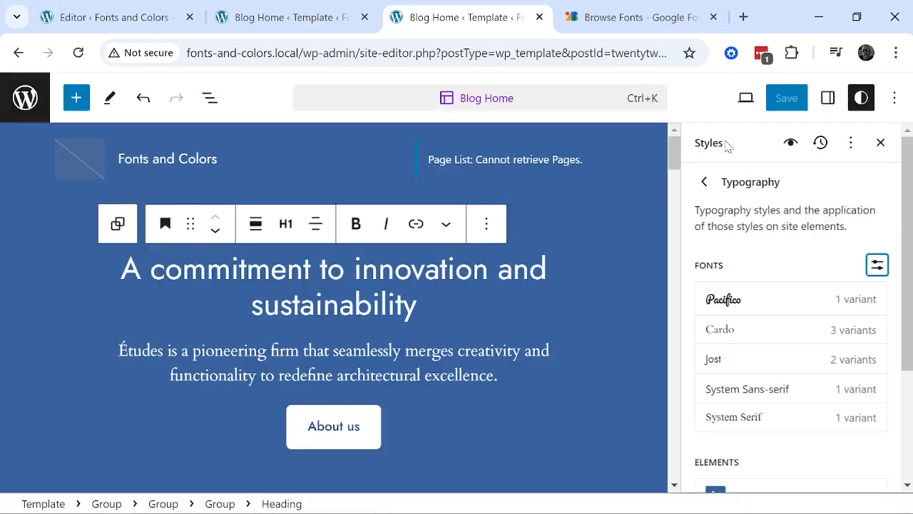
View the installed Pacifico font's variants in the library and look over the Typography fonts and elements.
click(725, 305)
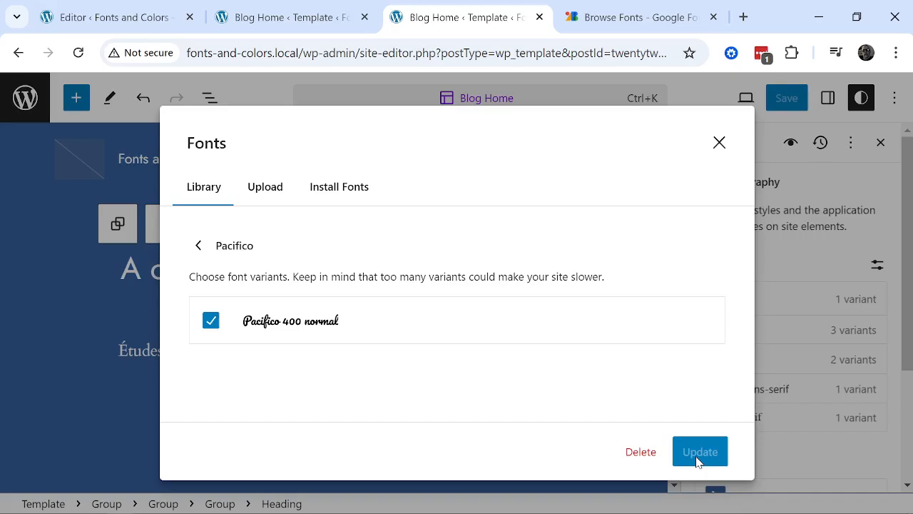
click(719, 142)
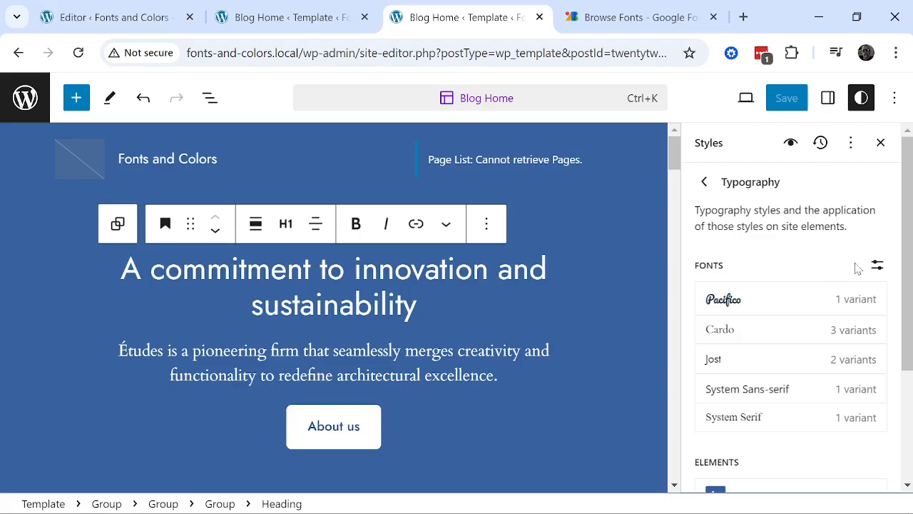
scroll(805, 268, down, 3)
scroll(781, 271, up, 3)
Deactivate the Pacifico 400 normal variant in the font library and apply the update.
click(737, 305)
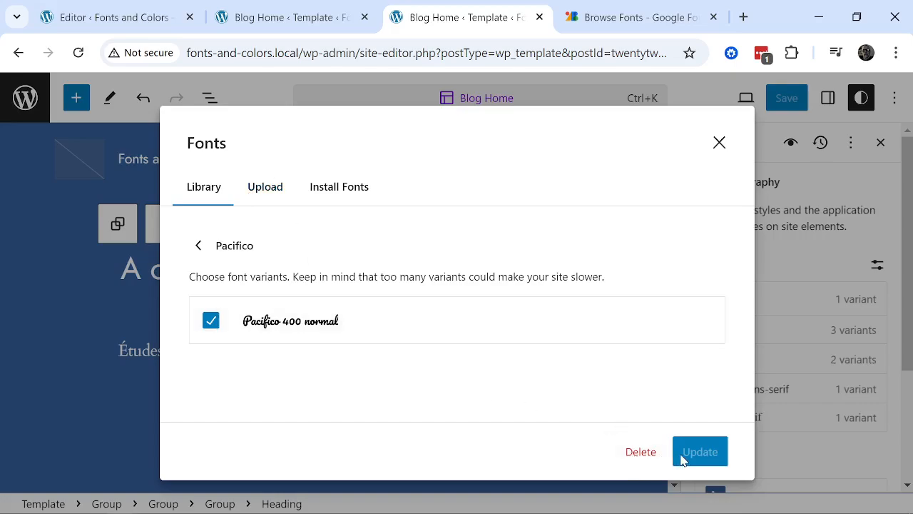
click(210, 324)
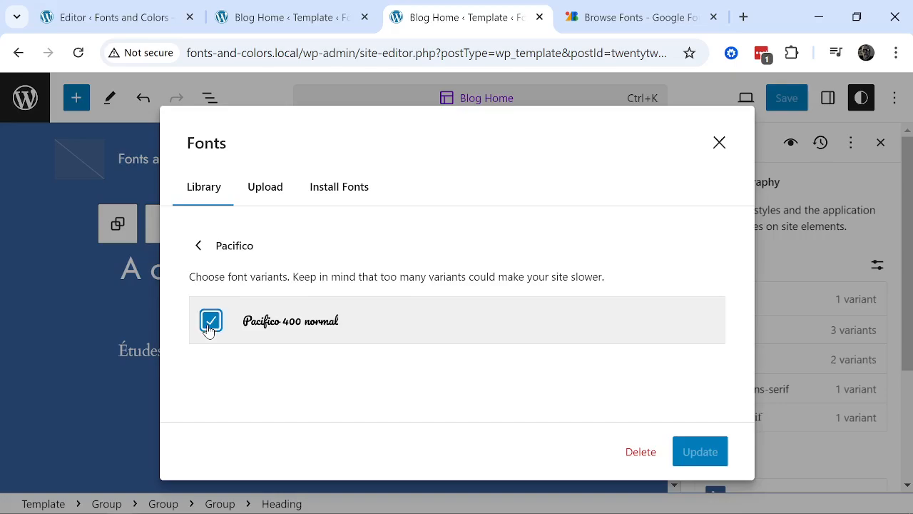
click(700, 458)
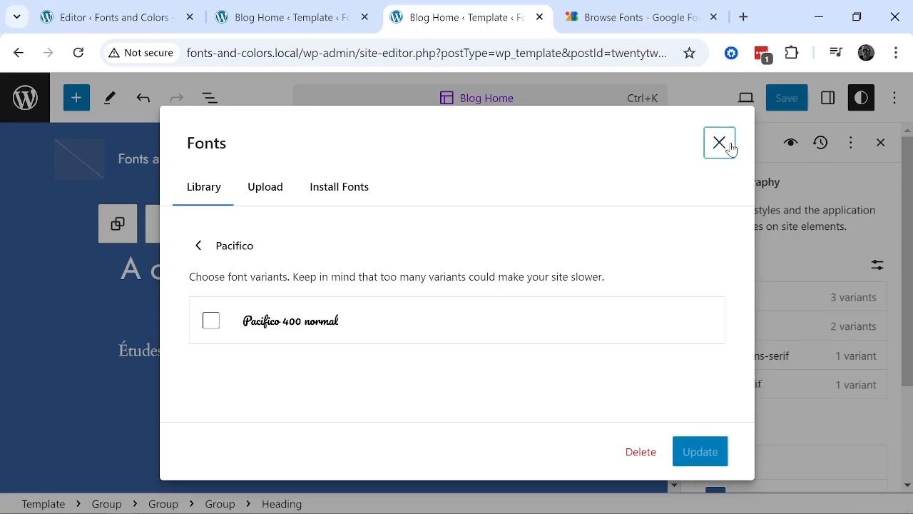
click(720, 143)
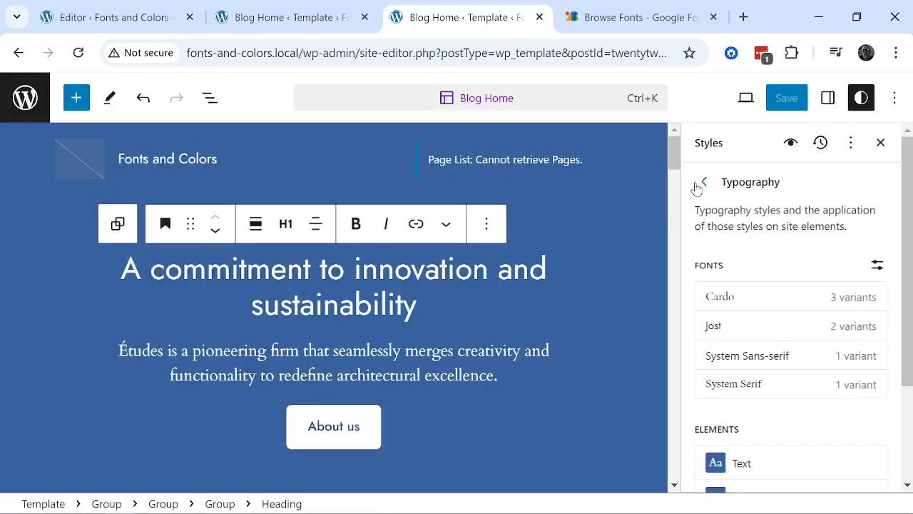
Reactivate the installed Pacifico 400 normal variant in the font library, update it, and close the font manager.
click(877, 265)
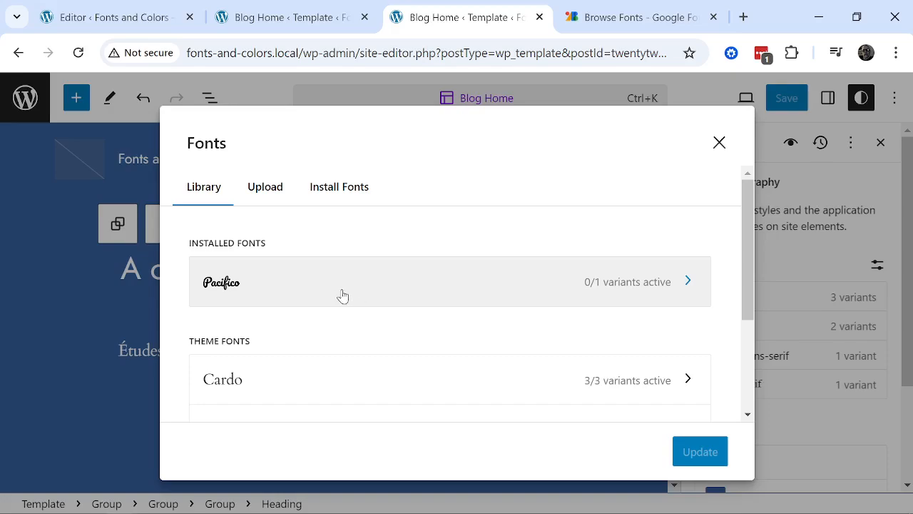
click(317, 293)
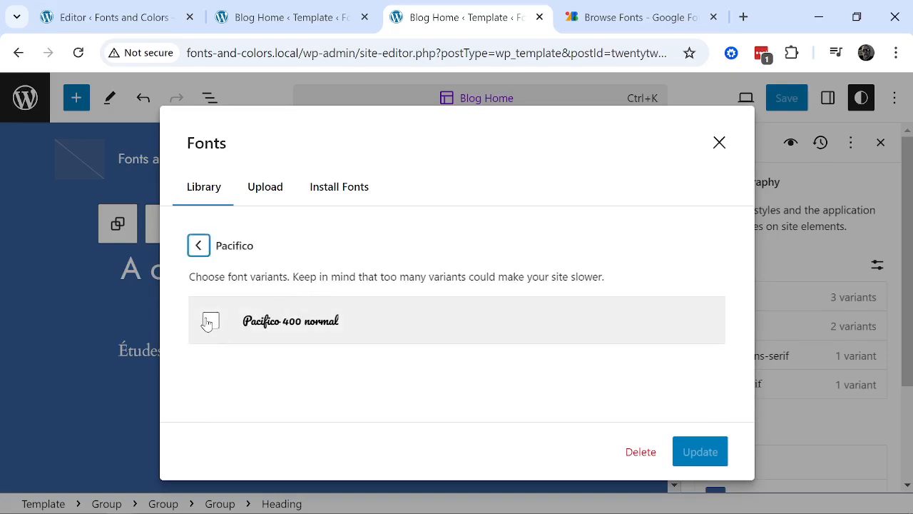
click(211, 321)
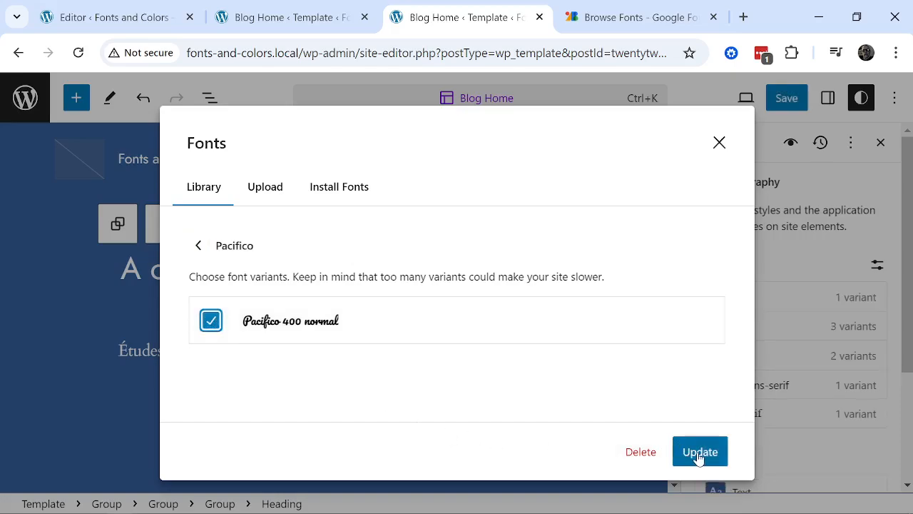
click(698, 455)
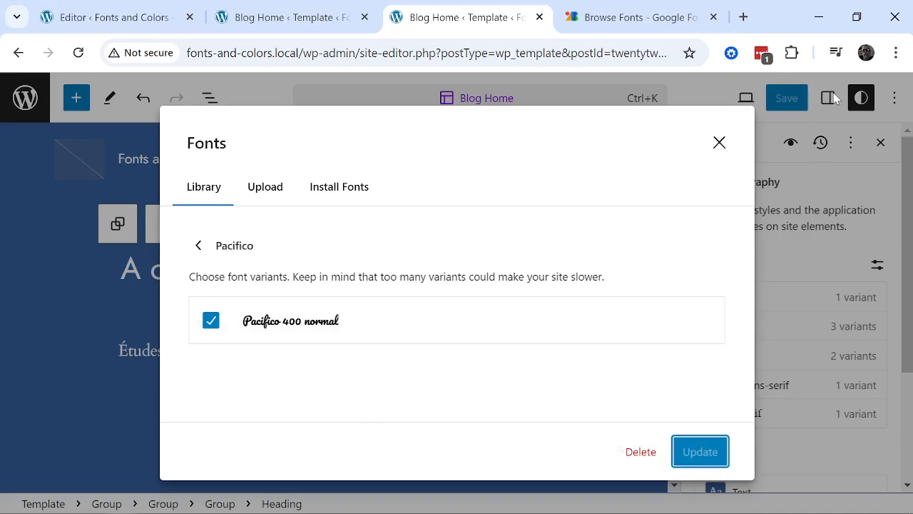
click(717, 140)
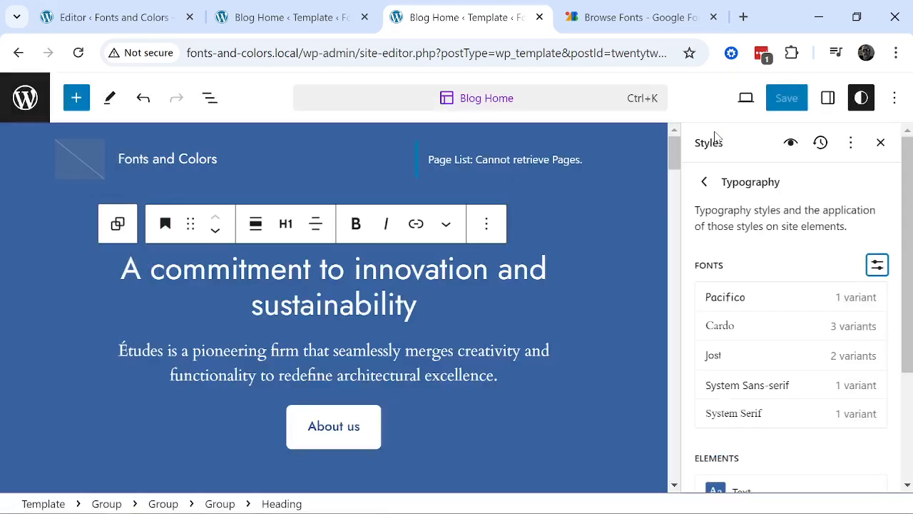
Set the font of all headings to Pacifico in the site-wide Typography styles.
scroll(873, 285, down, 3)
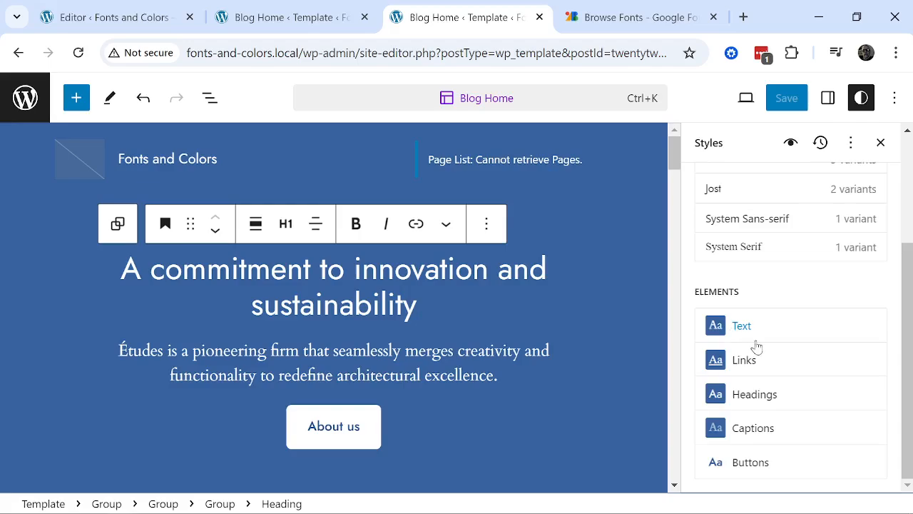
click(749, 402)
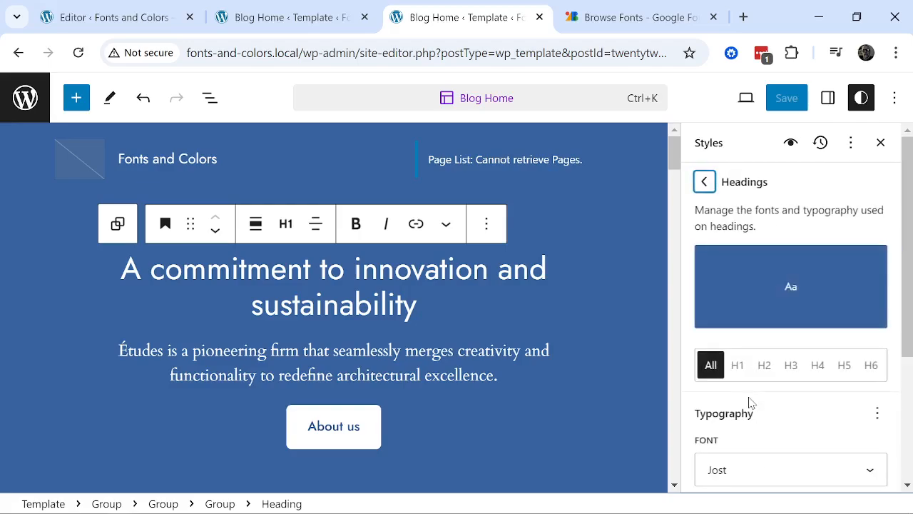
scroll(825, 321, down, 2)
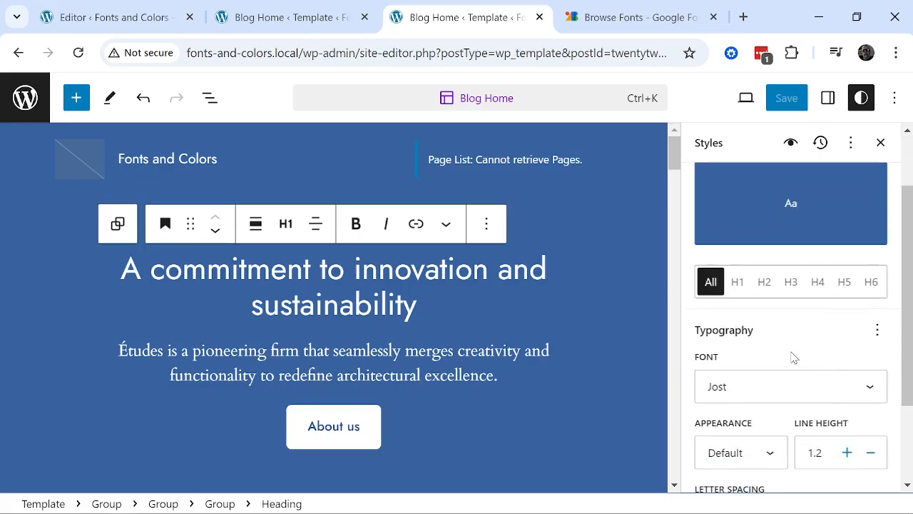
scroll(794, 357, down, 1)
scroll(703, 291, up, 2)
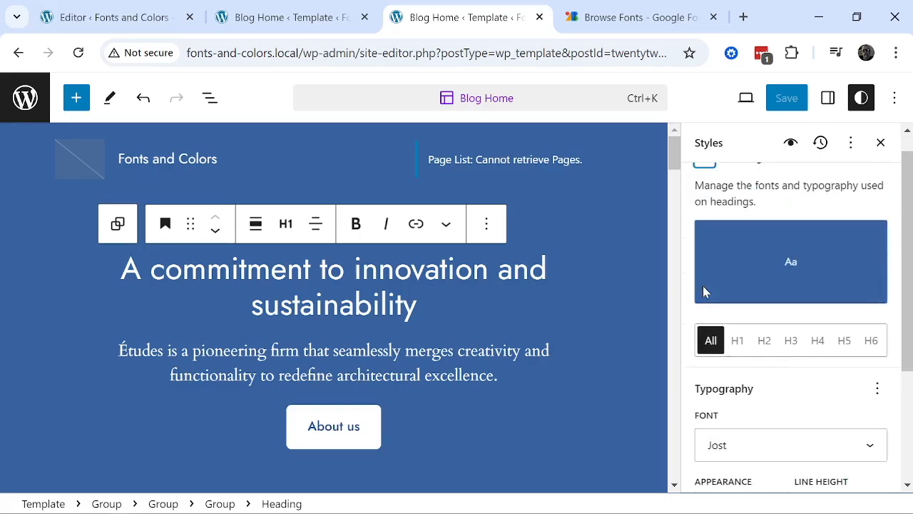
scroll(704, 291, up, 1)
click(696, 183)
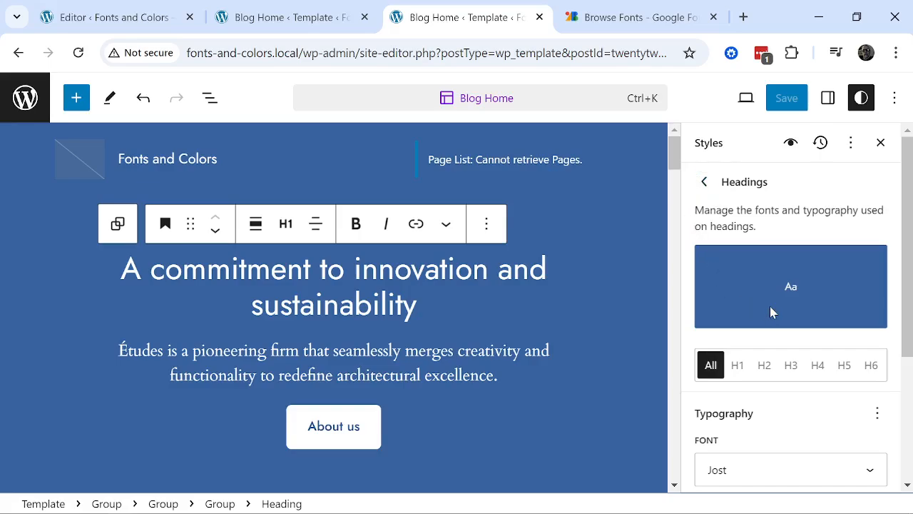
scroll(852, 377, down, 3)
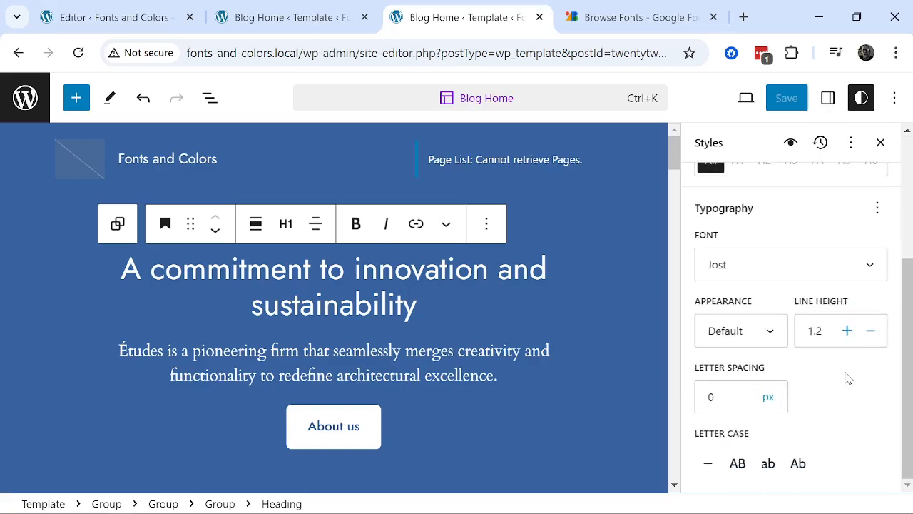
scroll(815, 348, up, 2)
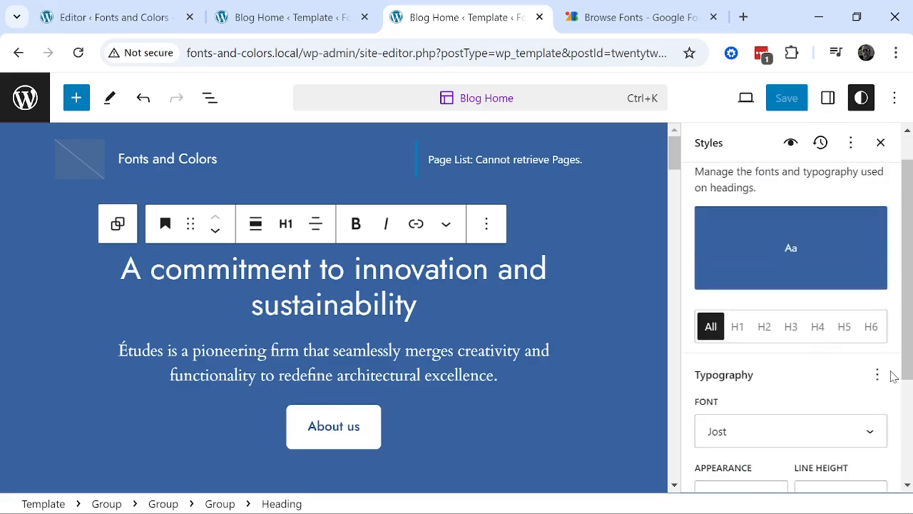
scroll(820, 418, down, 1)
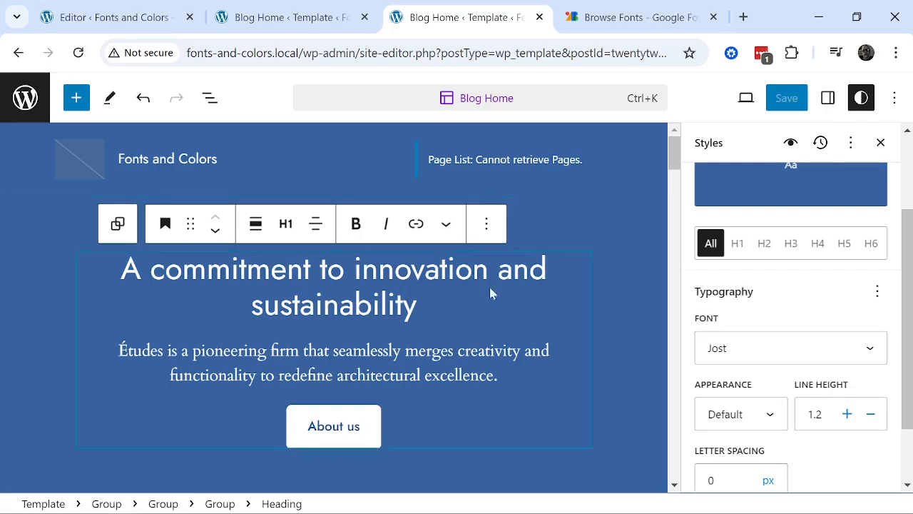
click(721, 350)
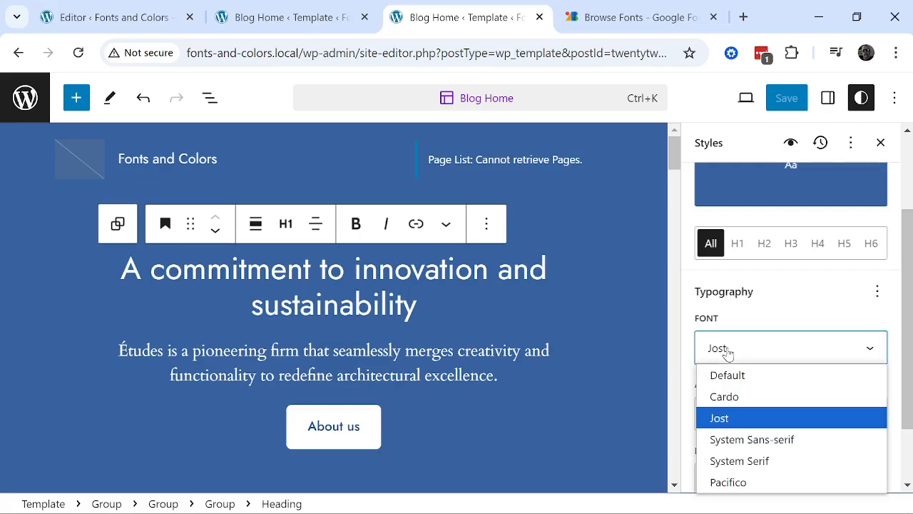
click(740, 481)
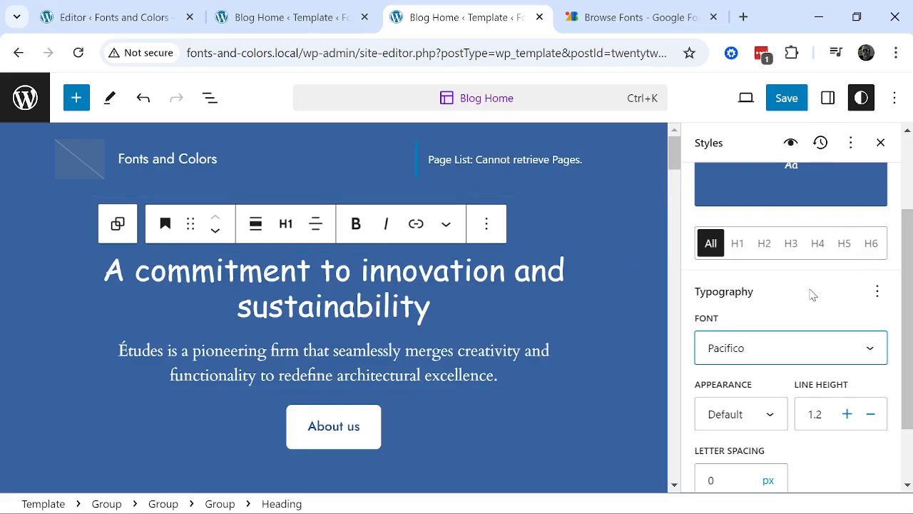
Review the remaining heading typography options and return to the Typography overview to look over its fonts and elements.
scroll(814, 293, down, 2)
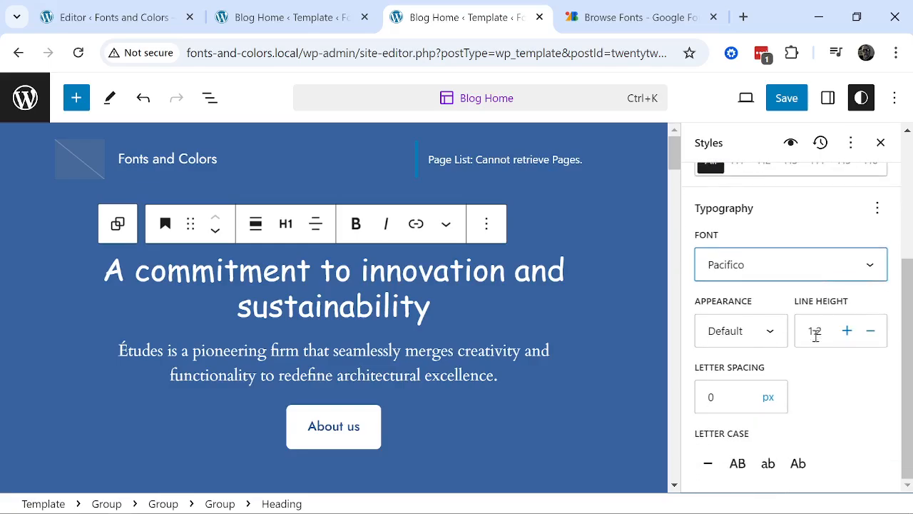
scroll(785, 376, up, 5)
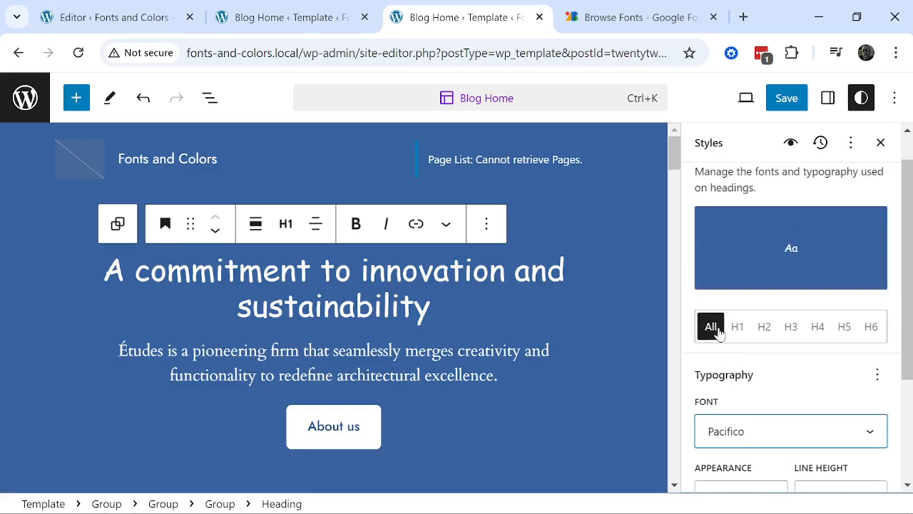
click(705, 181)
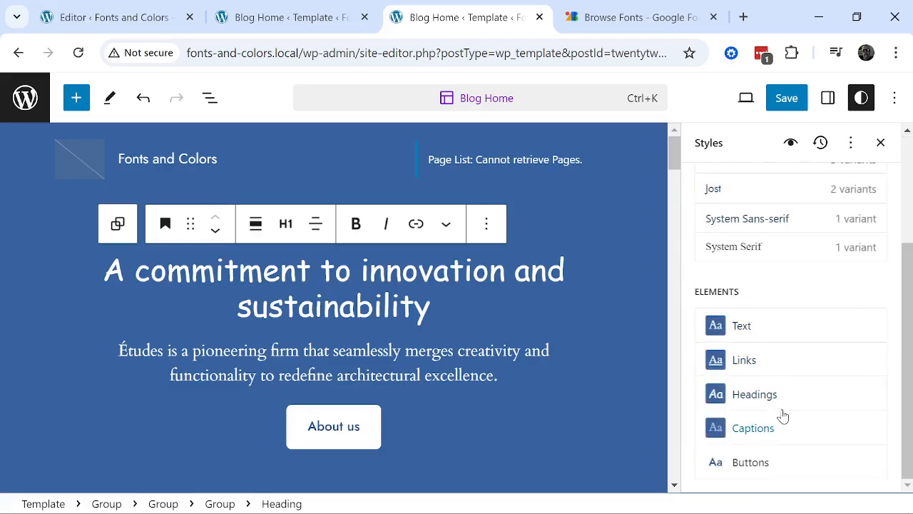
scroll(809, 331, up, 3)
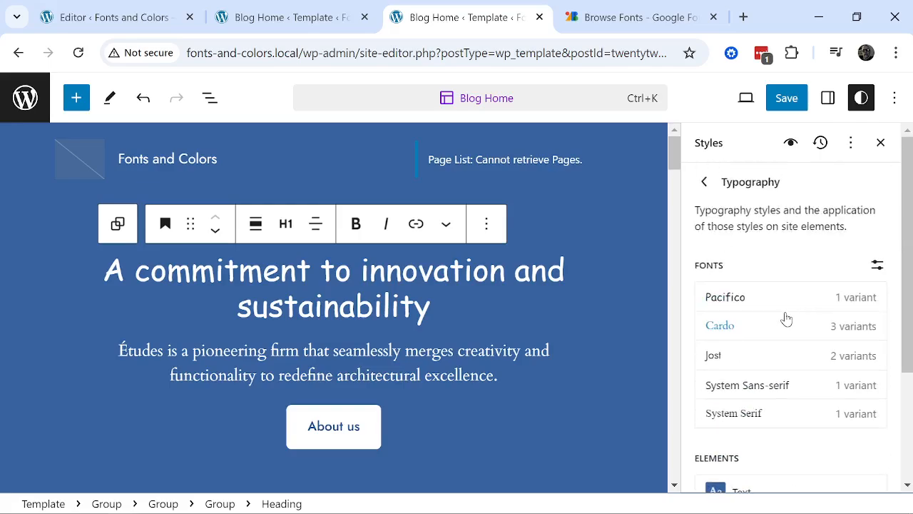
scroll(785, 322, down, 3)
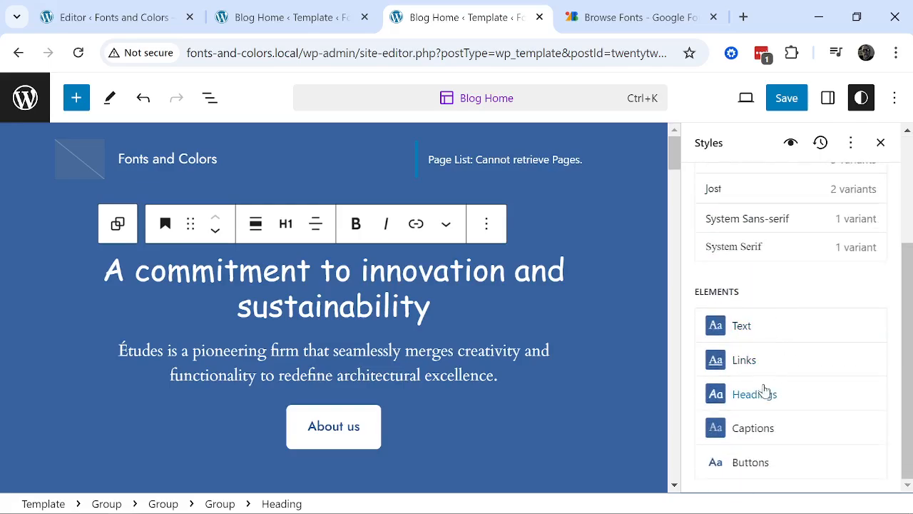
Review the typography options for all headings, including appearance, line height, letter spacing and letter case, and return to the Typography overview.
click(730, 400)
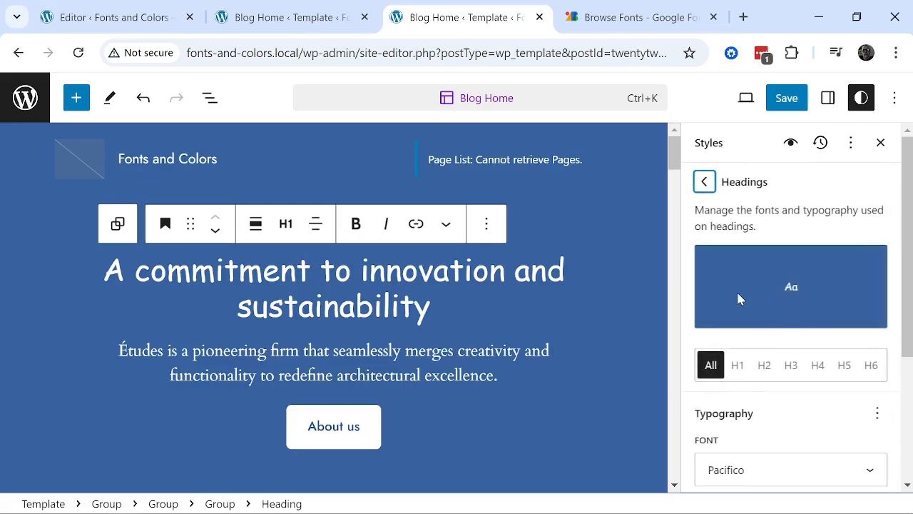
scroll(722, 292, down, 3)
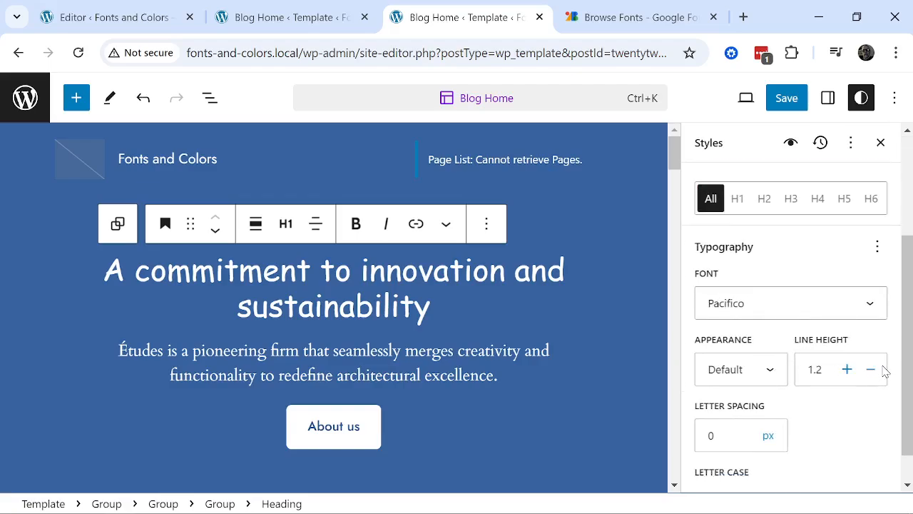
scroll(872, 391, down, 1)
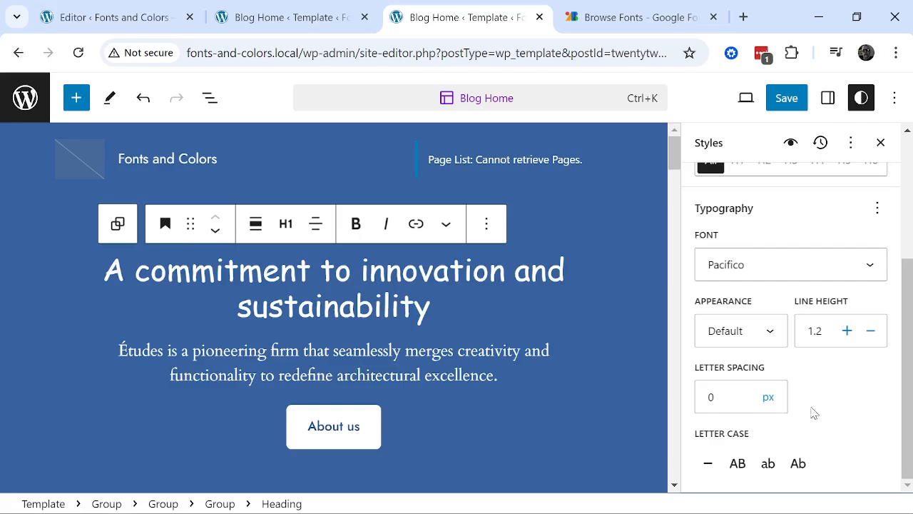
scroll(813, 413, up, 5)
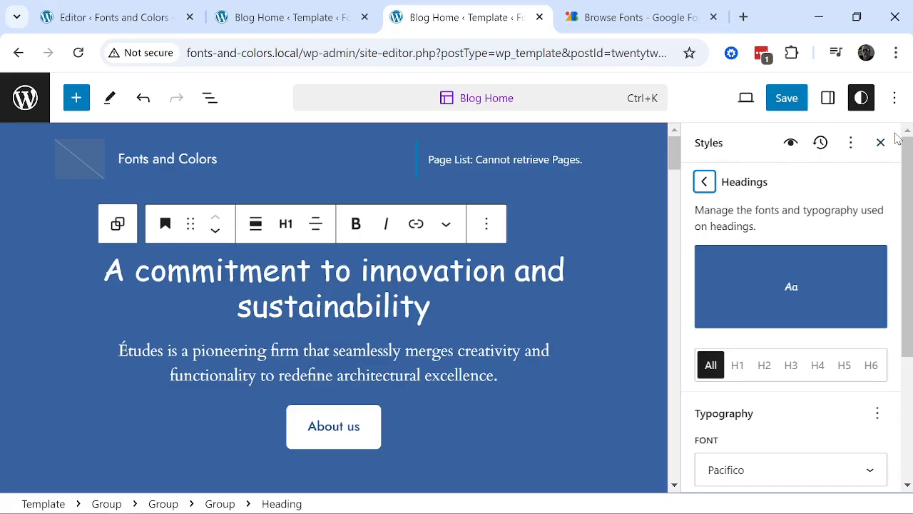
click(704, 182)
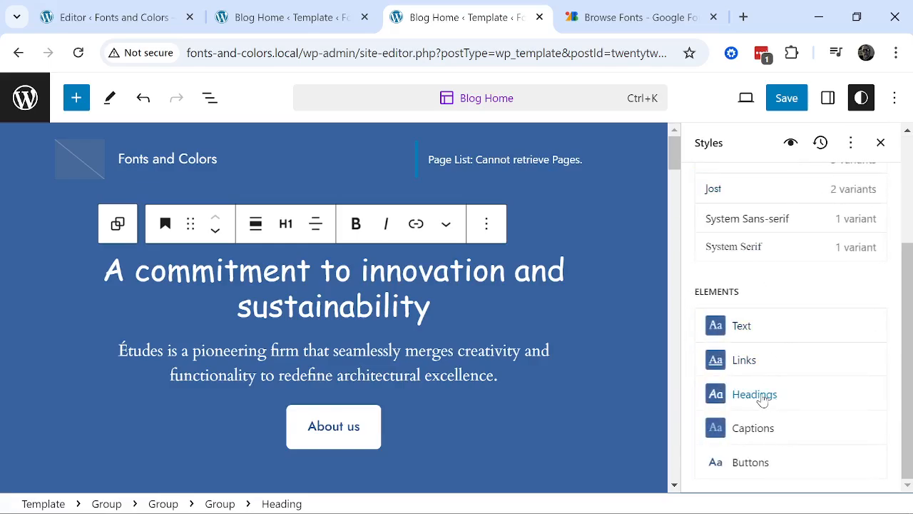
Examine the heading fonts throughout the Blog Home template and undo the accidental extra column beside the Études Architect App section.
scroll(474, 307, down, 10)
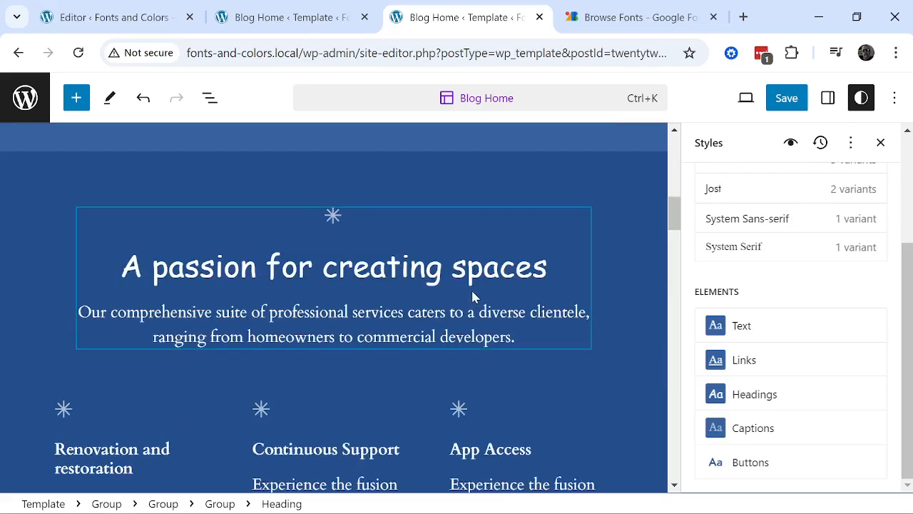
scroll(471, 293, down, 3)
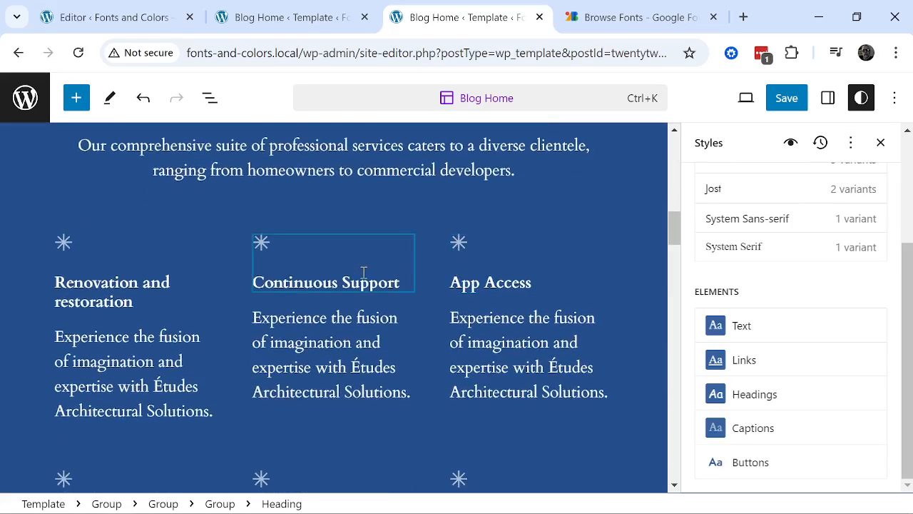
scroll(371, 274, down, 3)
scroll(379, 282, down, 2)
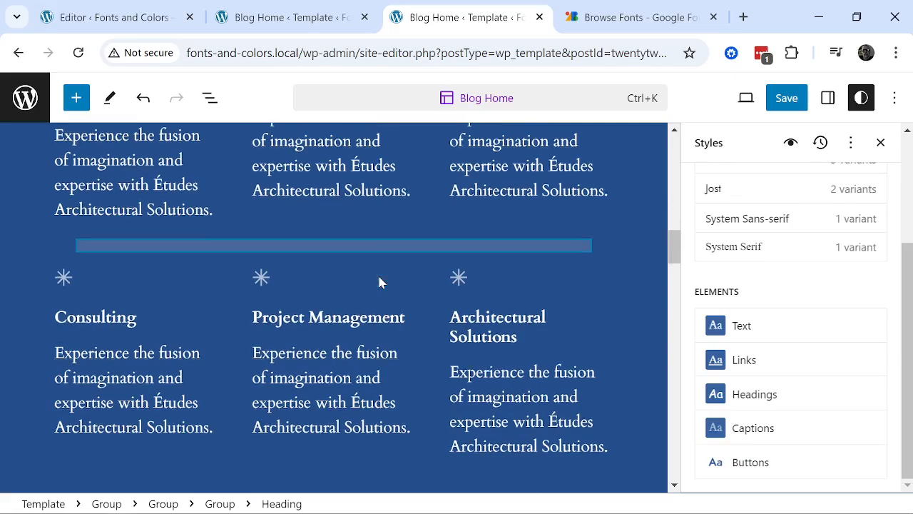
scroll(380, 277, down, 2)
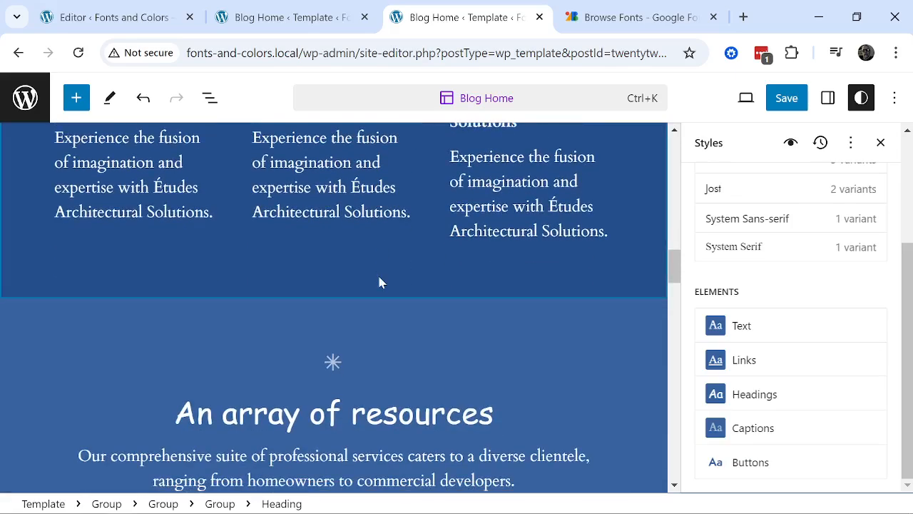
scroll(380, 279, down, 2)
scroll(380, 278, down, 4)
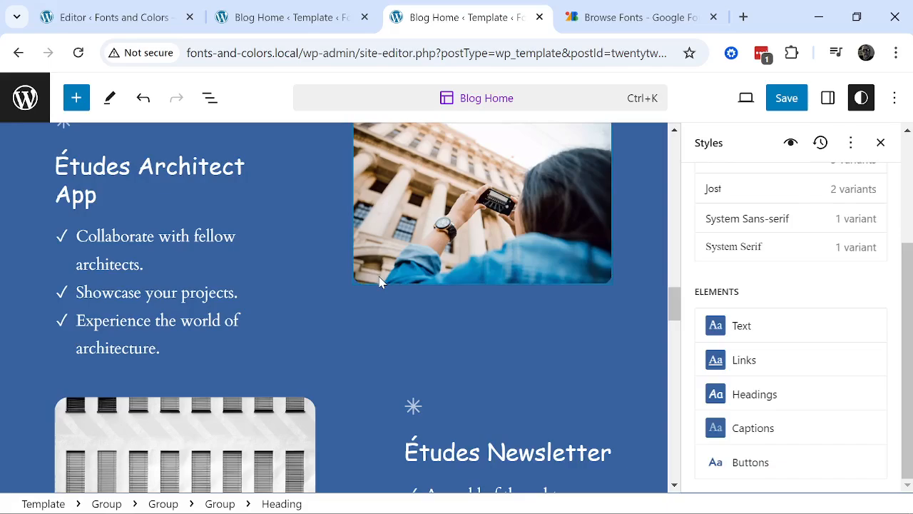
scroll(811, 361, up, 3)
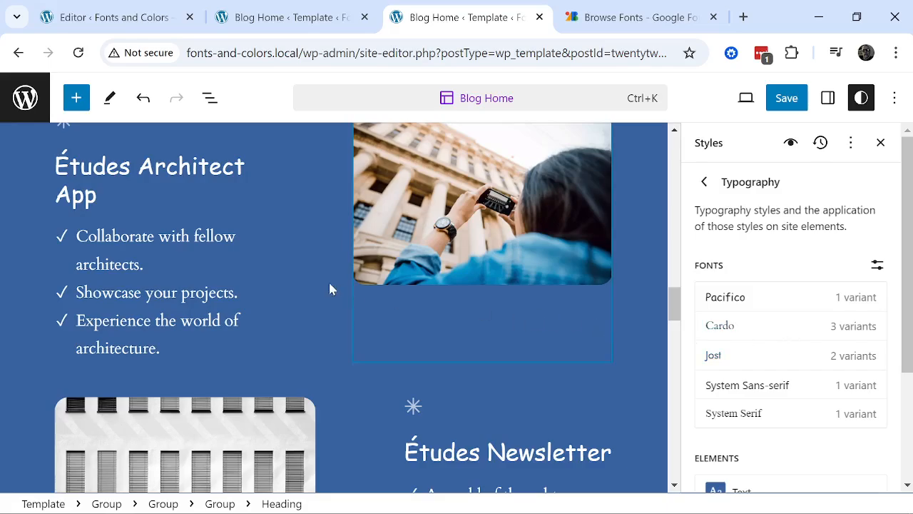
click(307, 240)
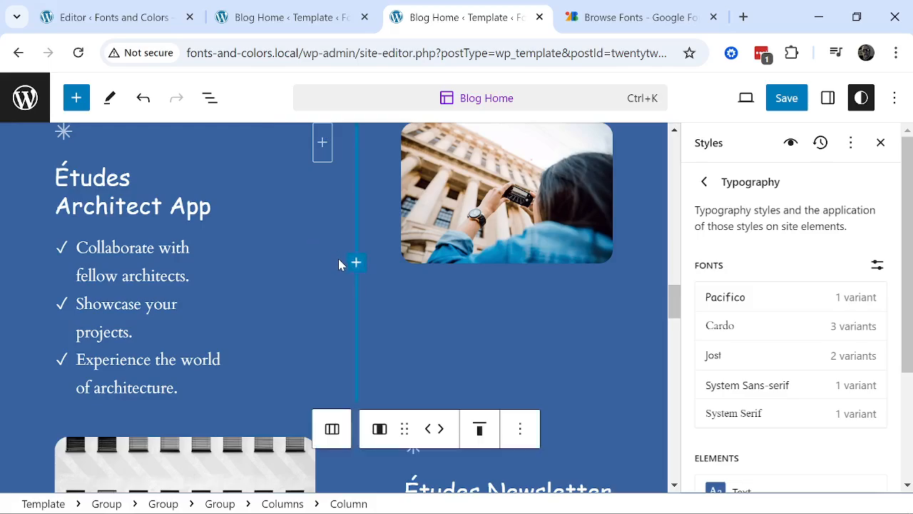
key(ctrl+z)
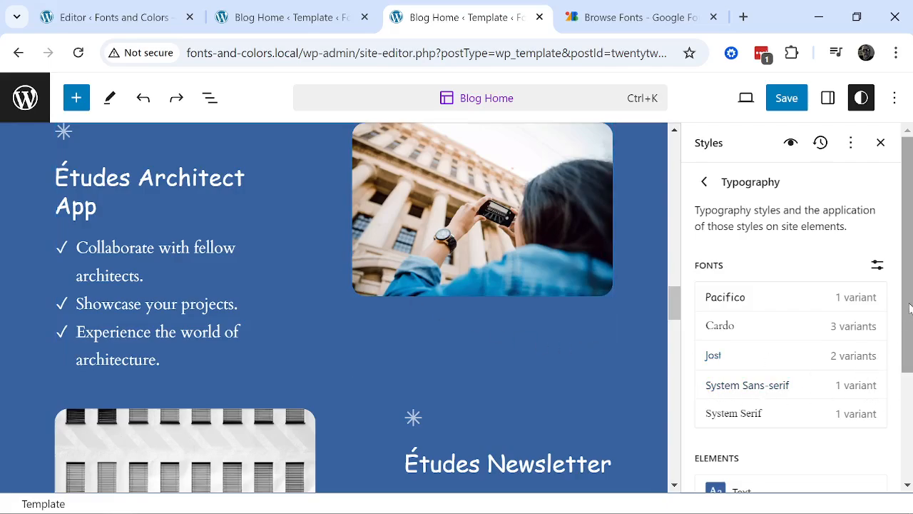
Review the font, size, appearance and spacing options of the Text element, and return to the Typography overview.
scroll(903, 317, down, 3)
scroll(911, 323, up, 2)
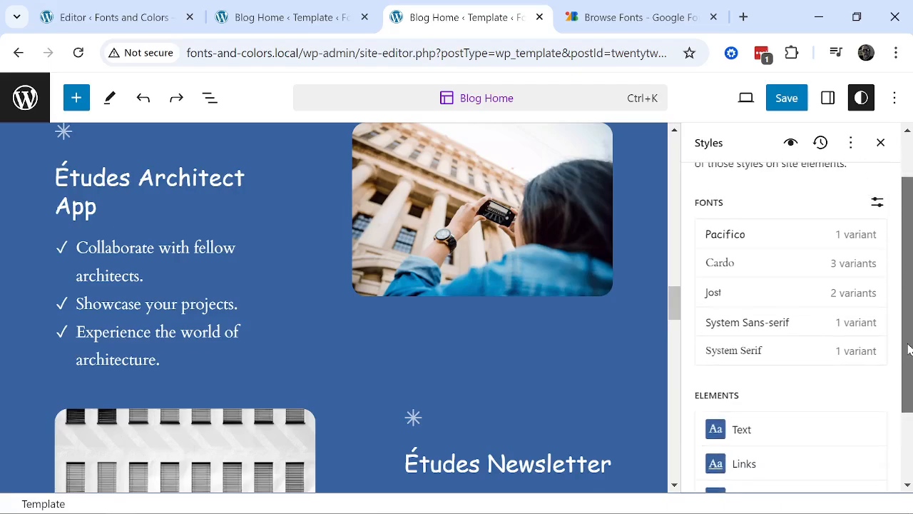
scroll(911, 322, down, 4)
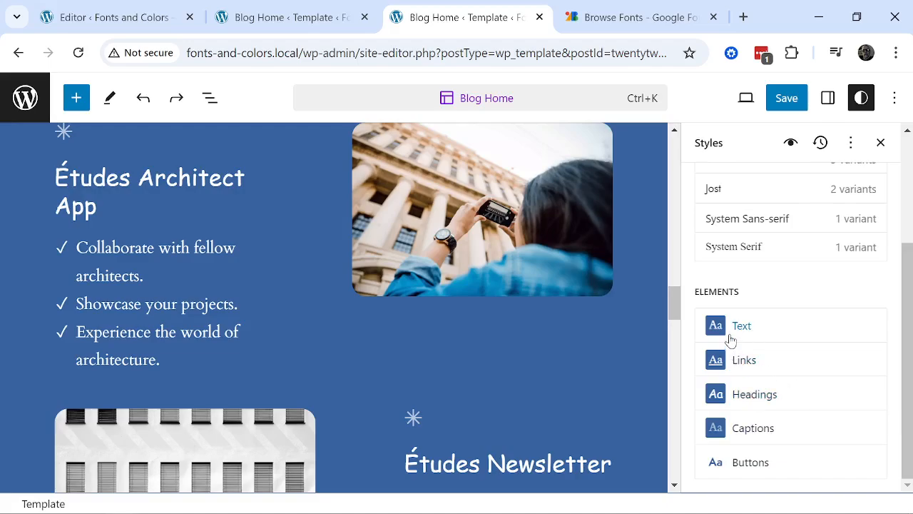
click(730, 333)
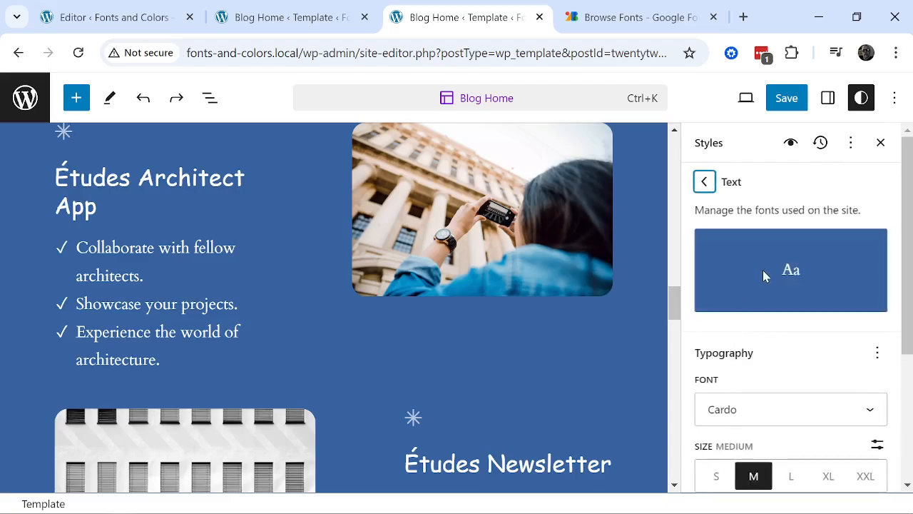
scroll(848, 331, down, 2)
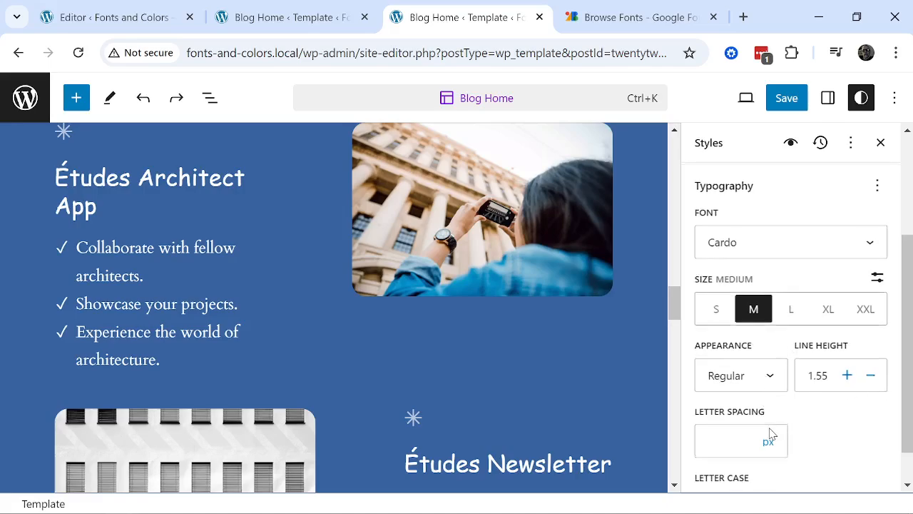
scroll(771, 435, down, 1)
scroll(802, 421, up, 3)
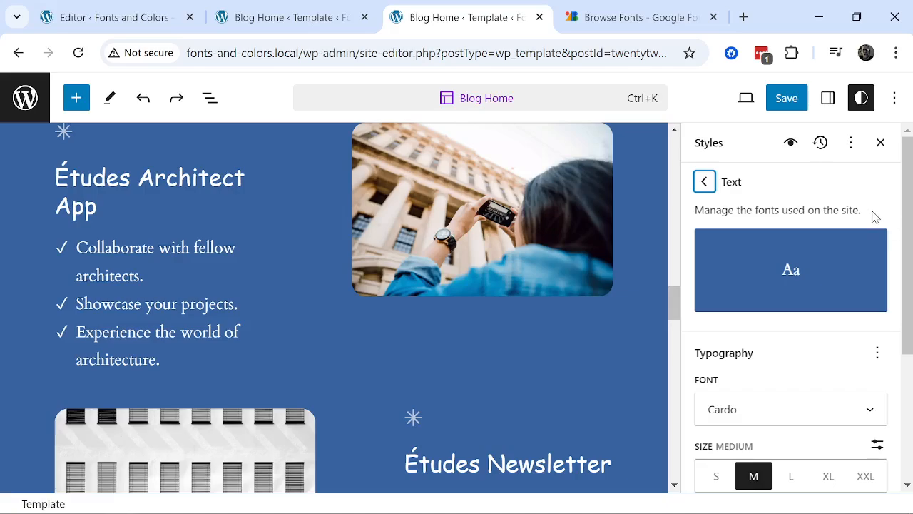
click(705, 182)
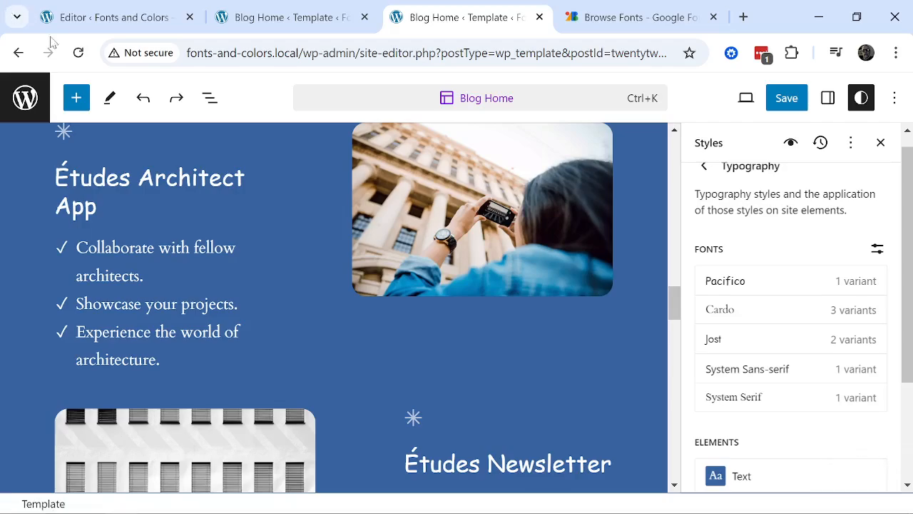
Leave the template editor, open the live Fonts and Colors site, and examine the heading fonts down its home page.
scroll(255, 190, up, 5)
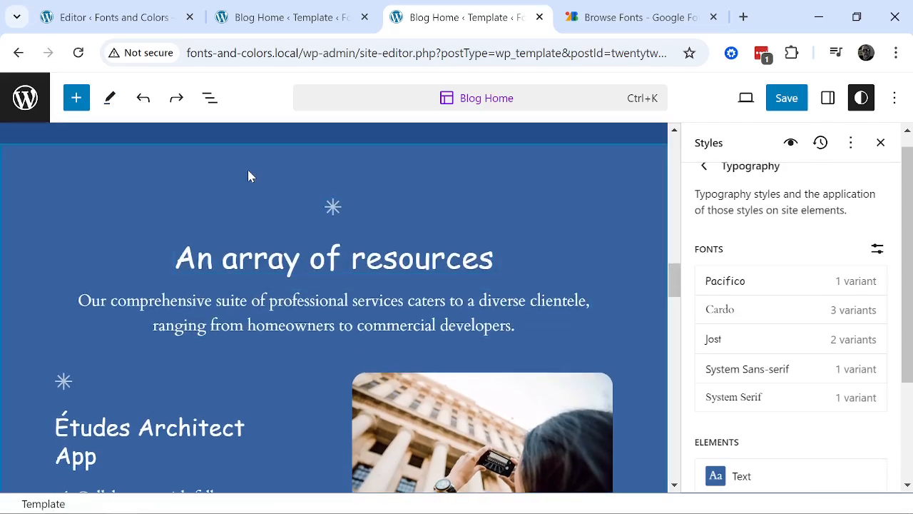
scroll(250, 175, up, 5)
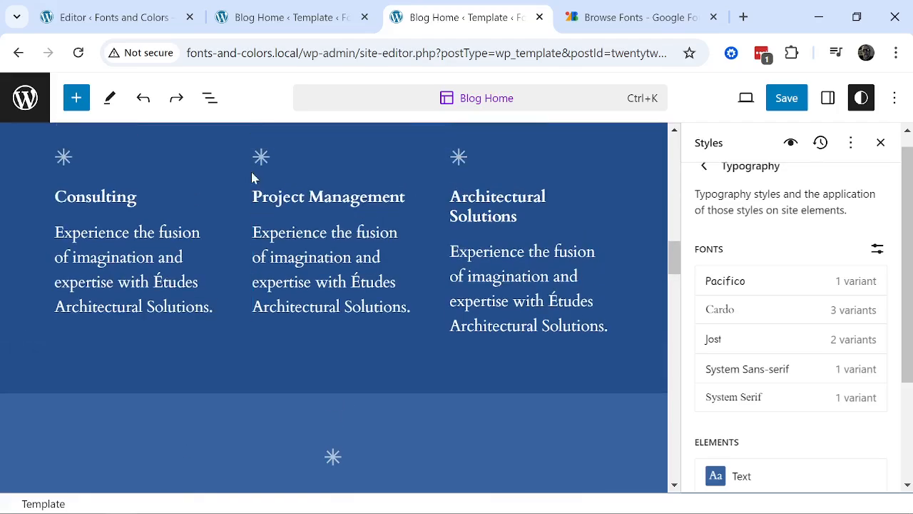
scroll(254, 178, up, 15)
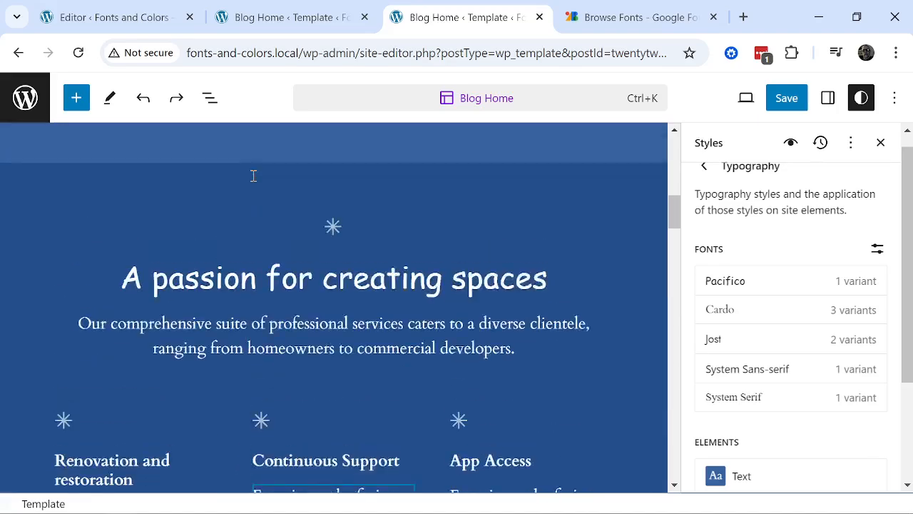
scroll(252, 181, up, 5)
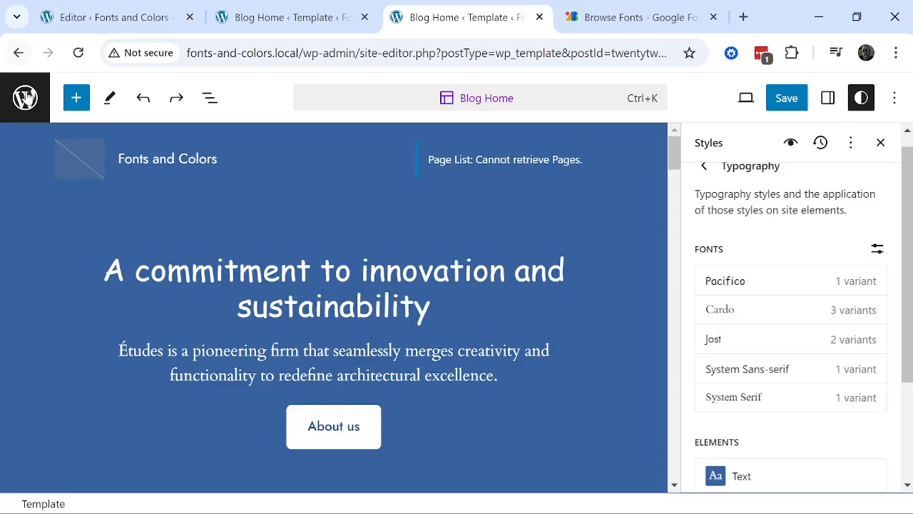
click(26, 98)
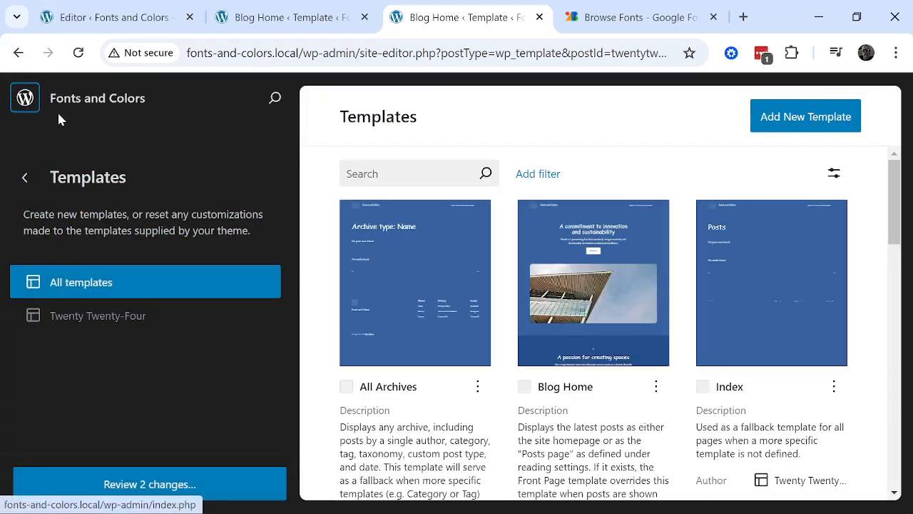
click(58, 99)
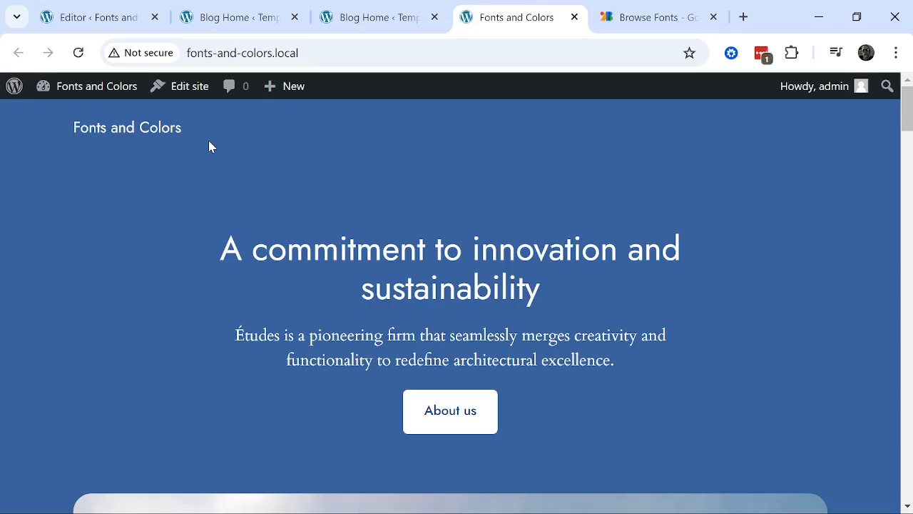
scroll(759, 168, down, 2)
scroll(756, 189, down, 8)
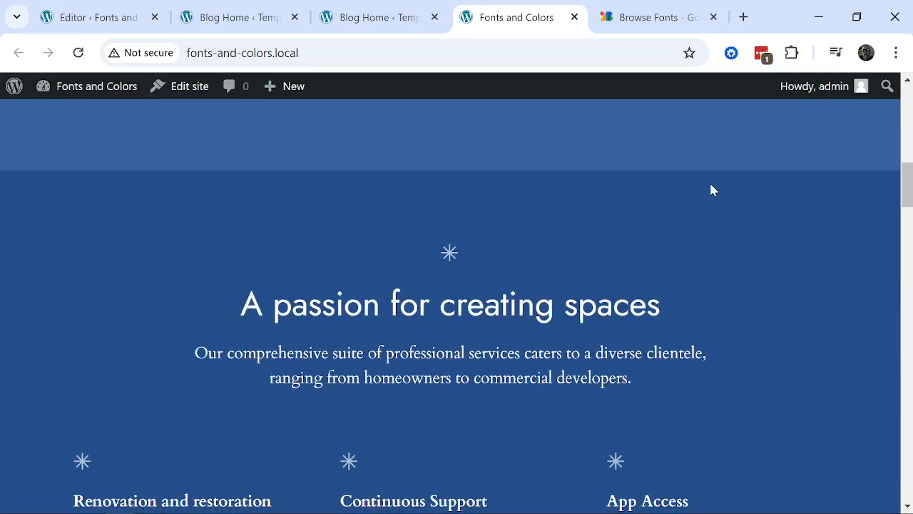
scroll(712, 188, down, 6)
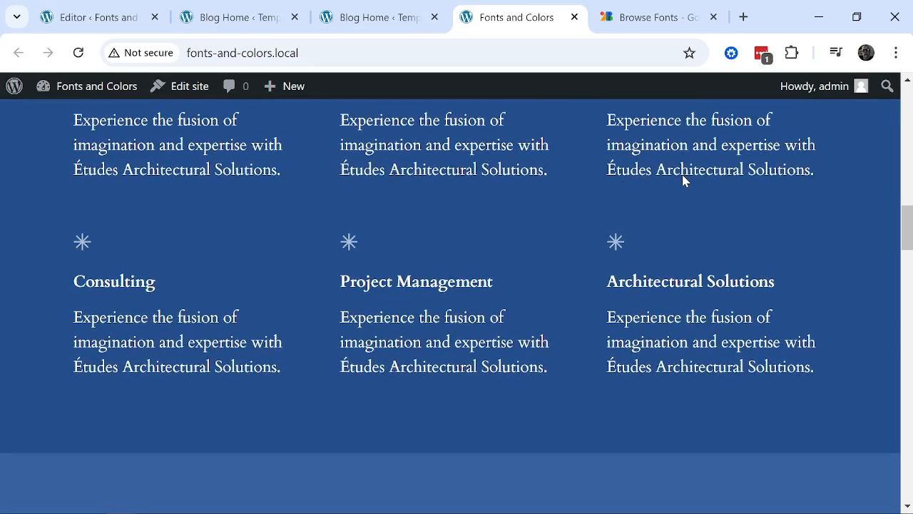
scroll(683, 182, down, 6)
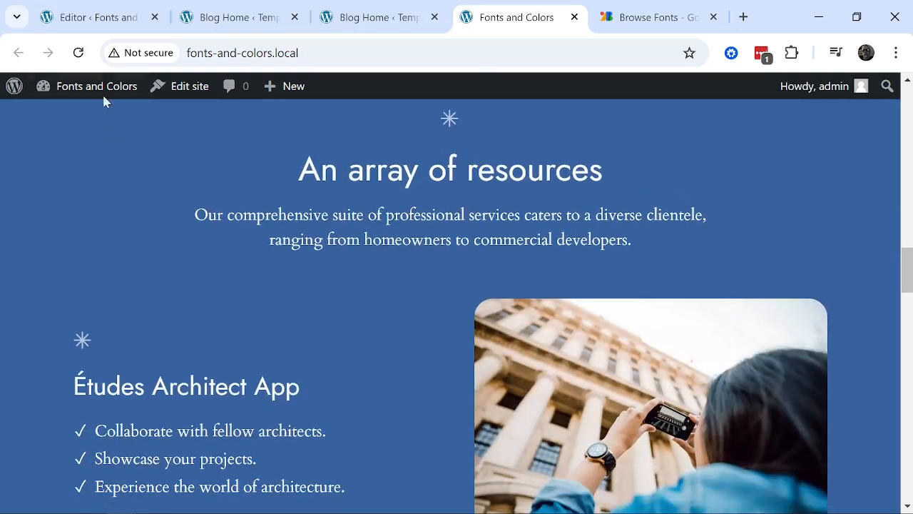
Open the Blog Home template for editing in the site editor via the dashboard, and show its Typography styles.
click(65, 91)
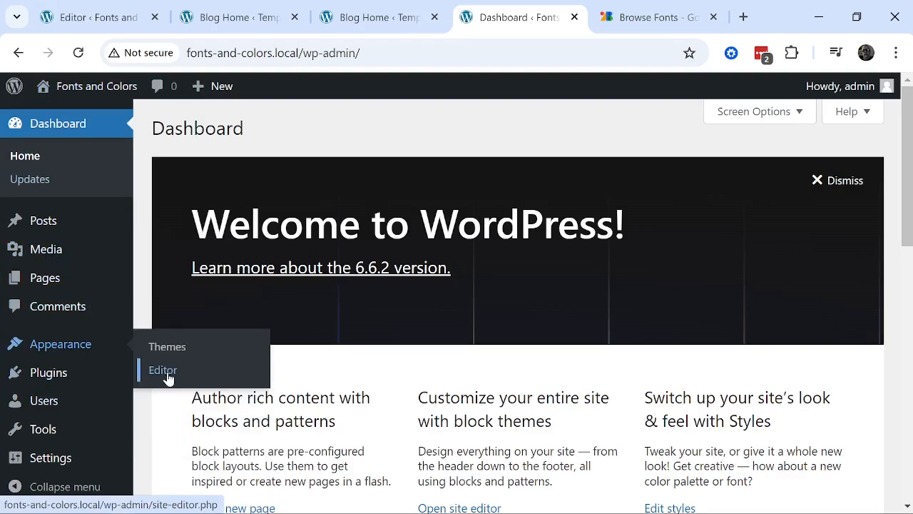
click(174, 371)
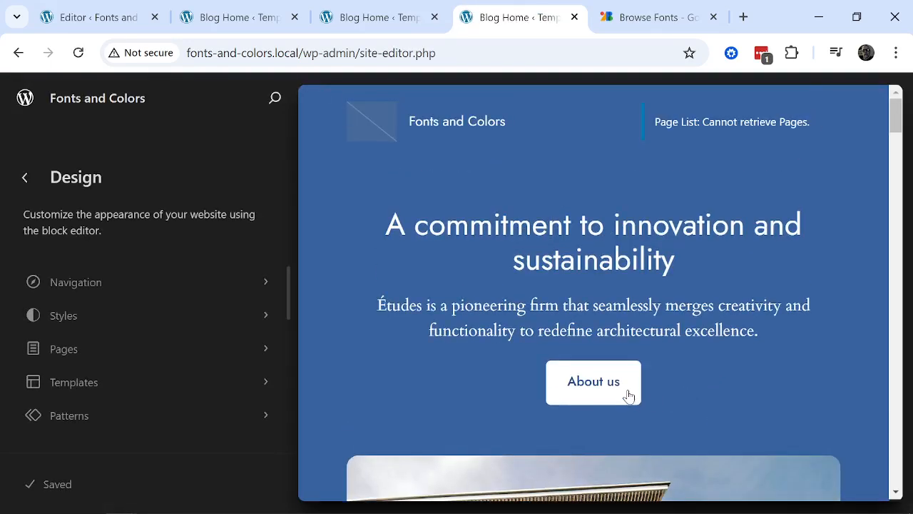
click(571, 232)
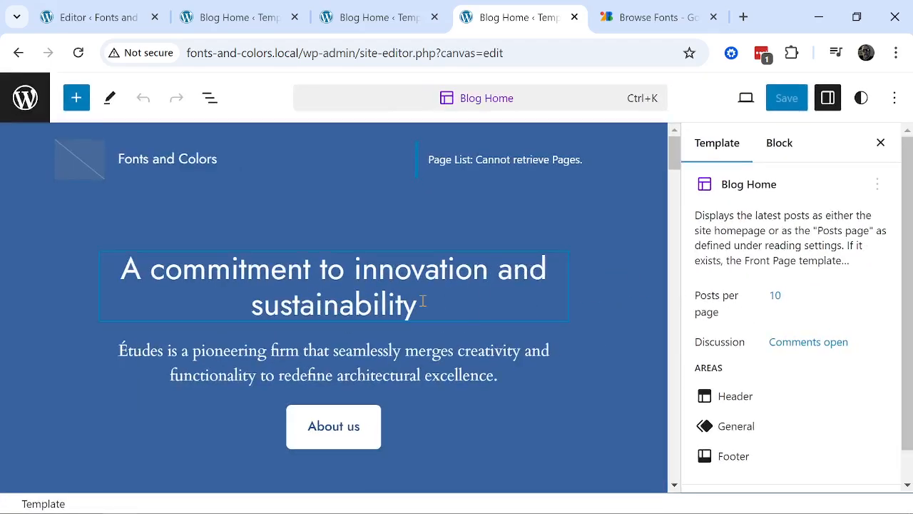
scroll(806, 189, down, 1)
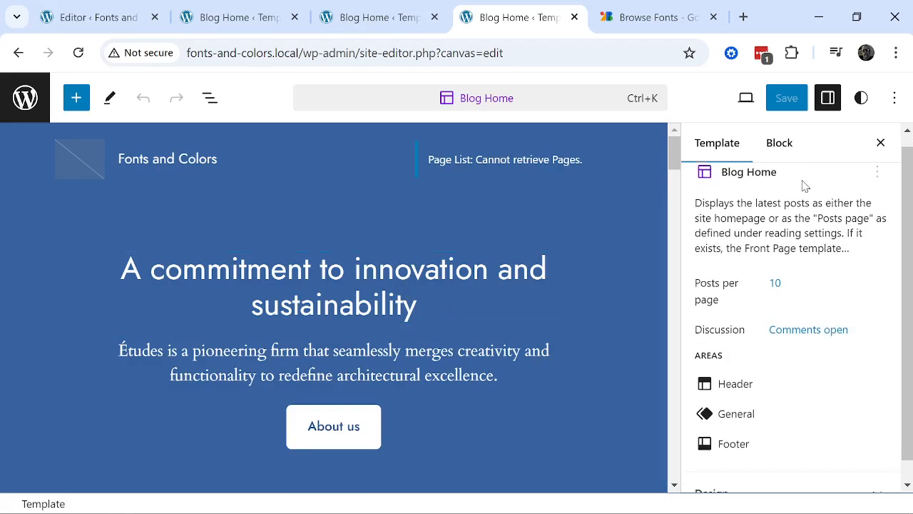
scroll(779, 399, up, 1)
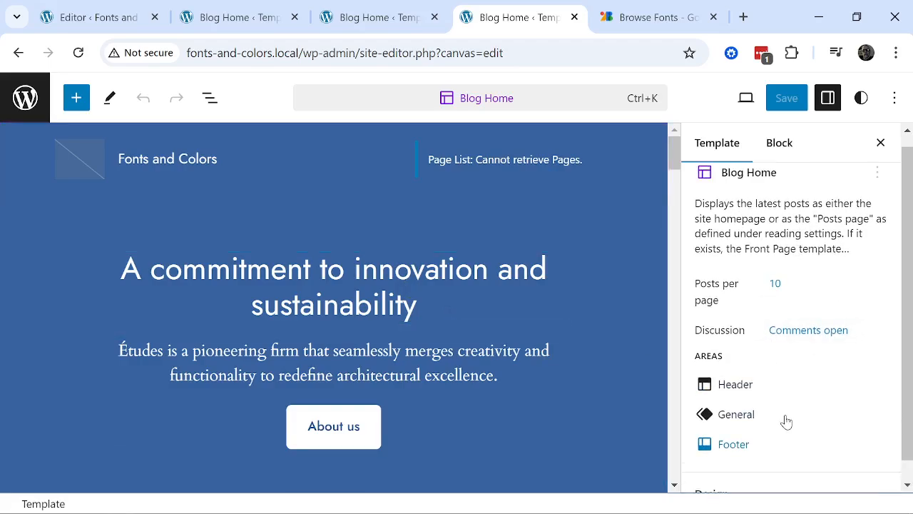
click(862, 100)
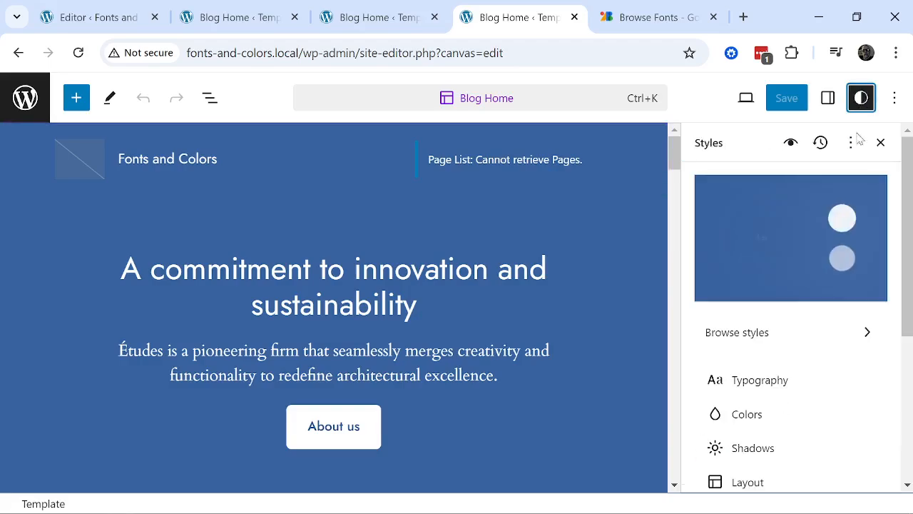
click(775, 384)
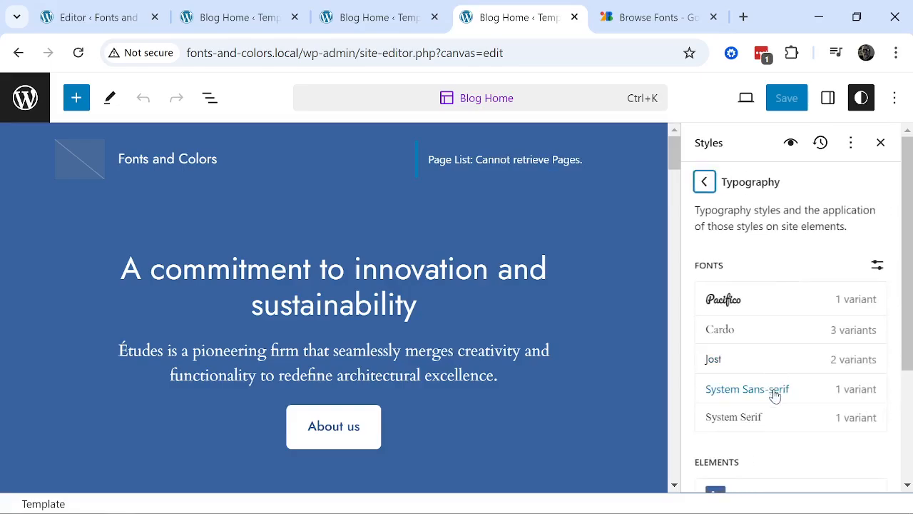
Set the font of the Headings element to Pacifico for all heading levels.
scroll(830, 335, down, 2)
scroll(829, 335, down, 1)
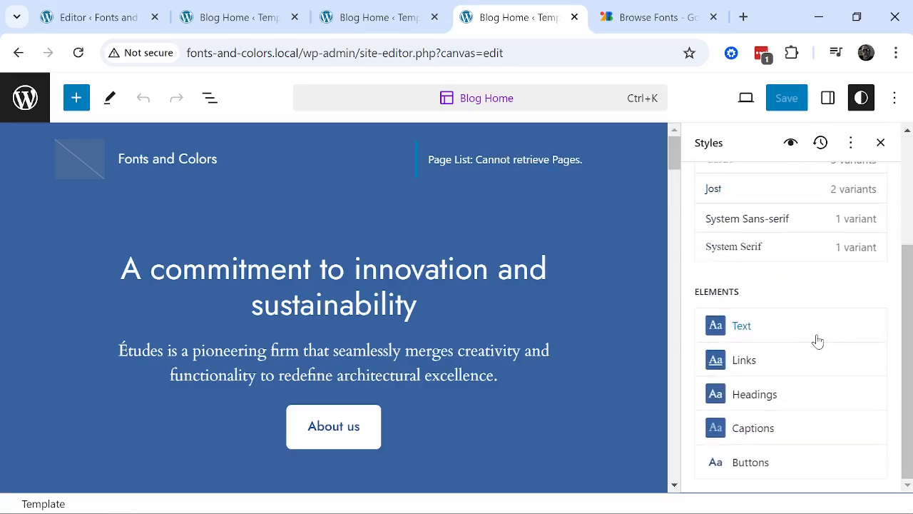
click(746, 397)
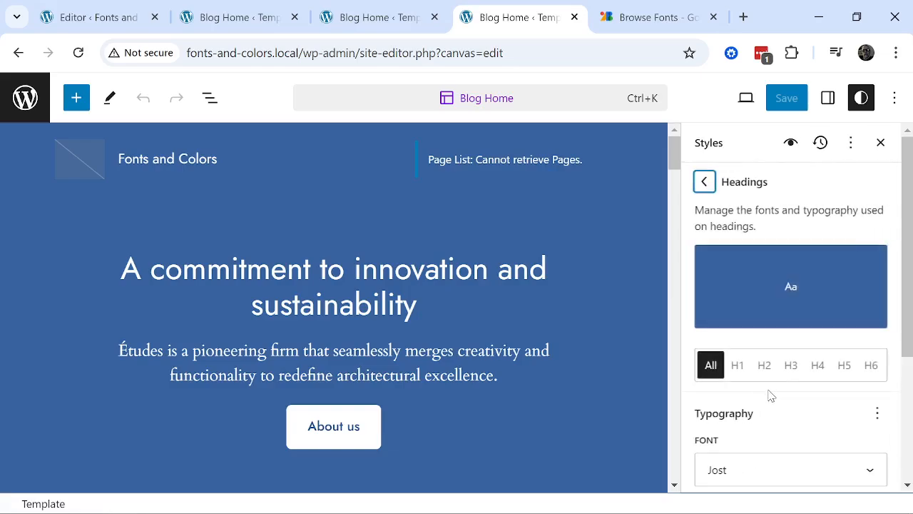
scroll(778, 398, down, 3)
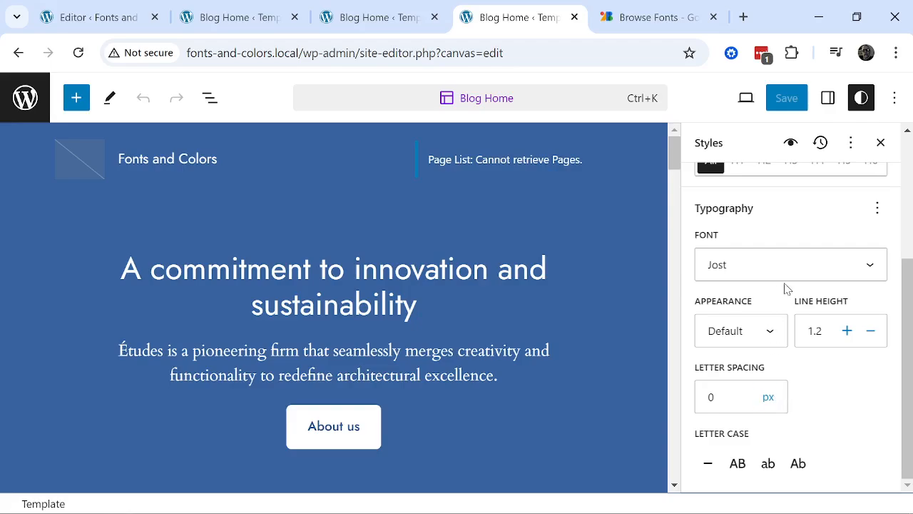
click(775, 265)
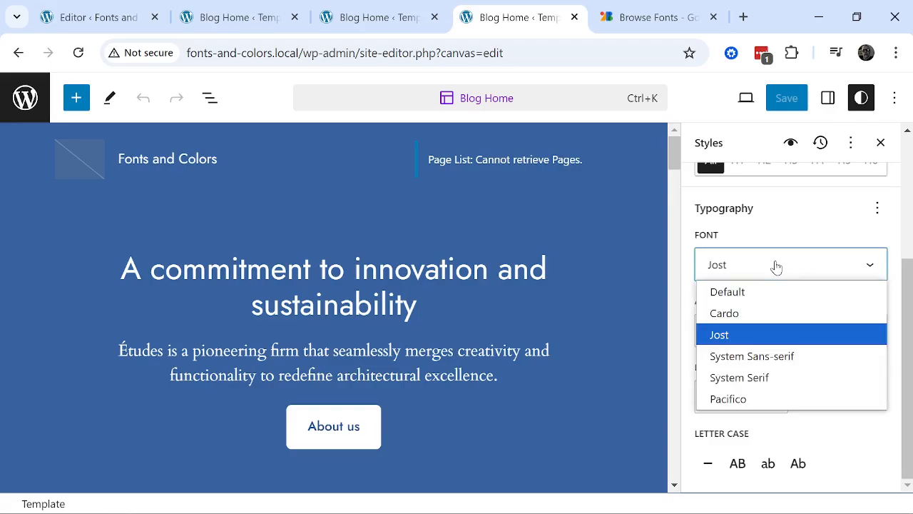
click(741, 398)
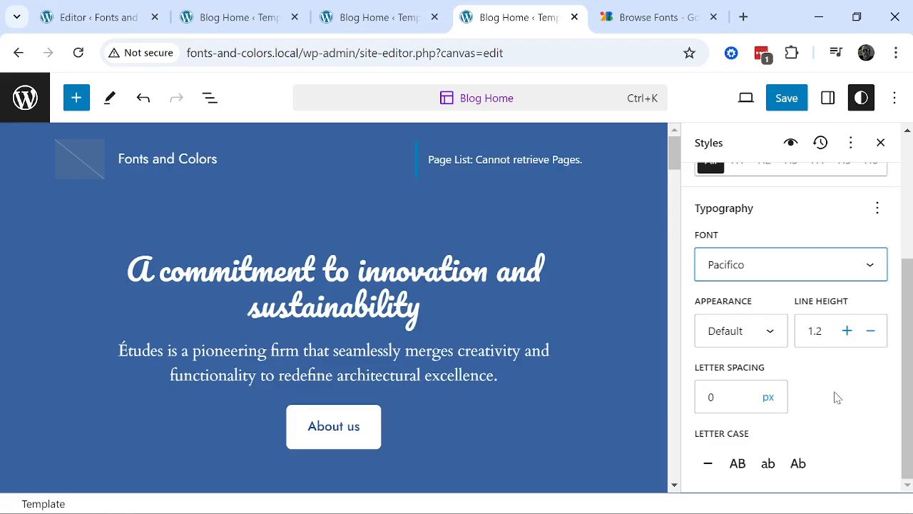
scroll(837, 397, up, 3)
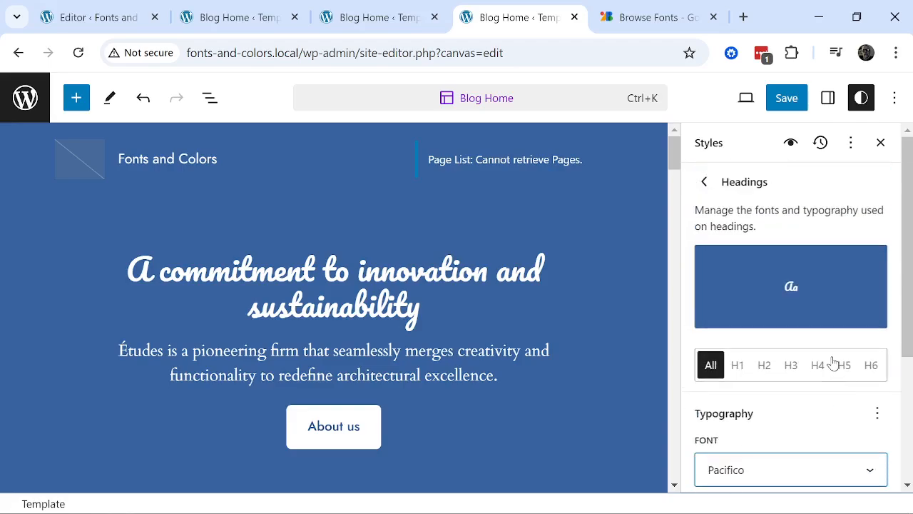
Save the Custom Styles change to the site's heading element.
click(787, 97)
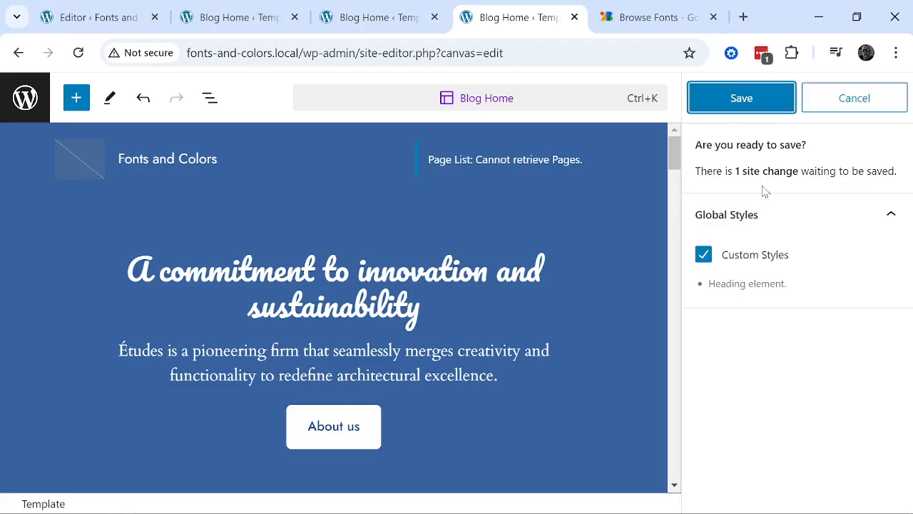
click(742, 97)
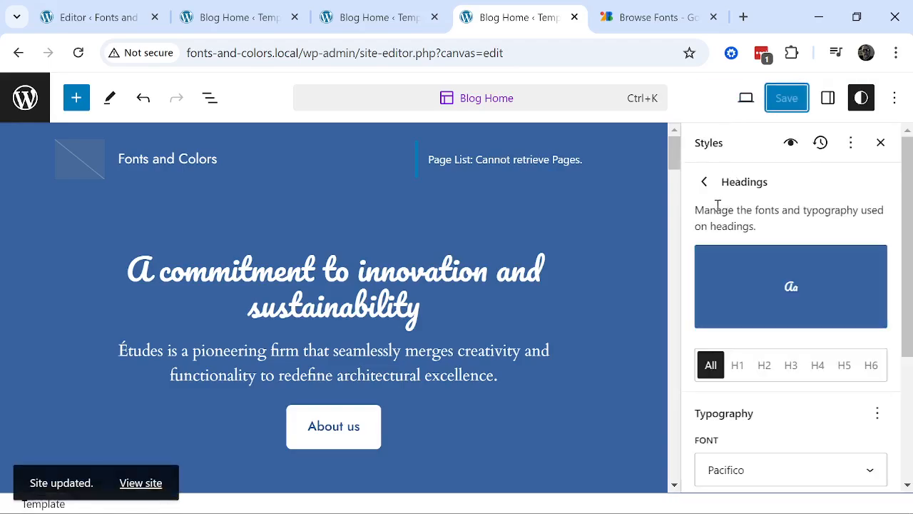
View the live Fonts and Colors site, examine the heading fonts down through the services section, and return to the page's beginning.
click(151, 484)
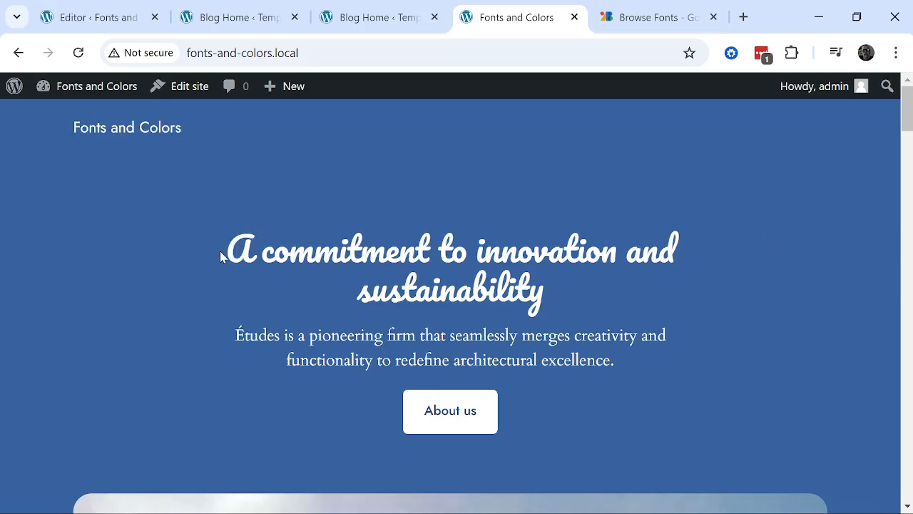
drag(220, 252, 672, 254)
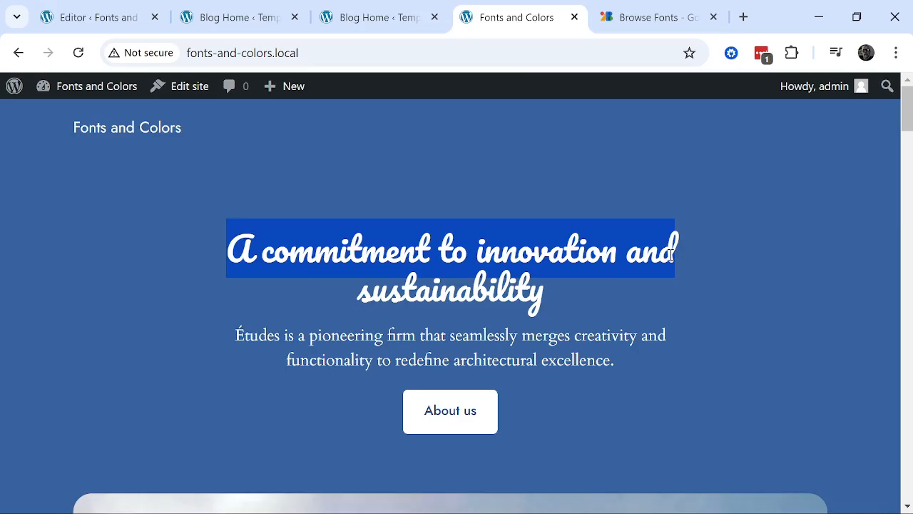
scroll(560, 313, down, 2)
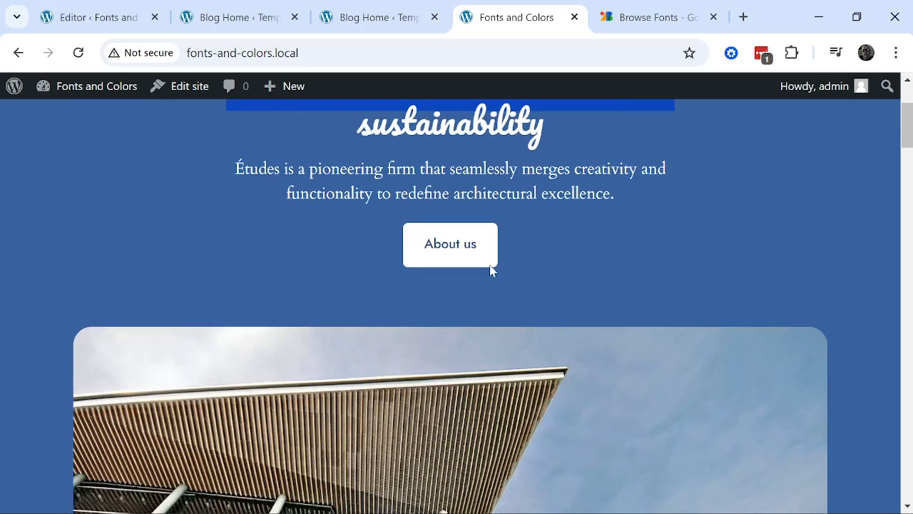
scroll(397, 219, down, 10)
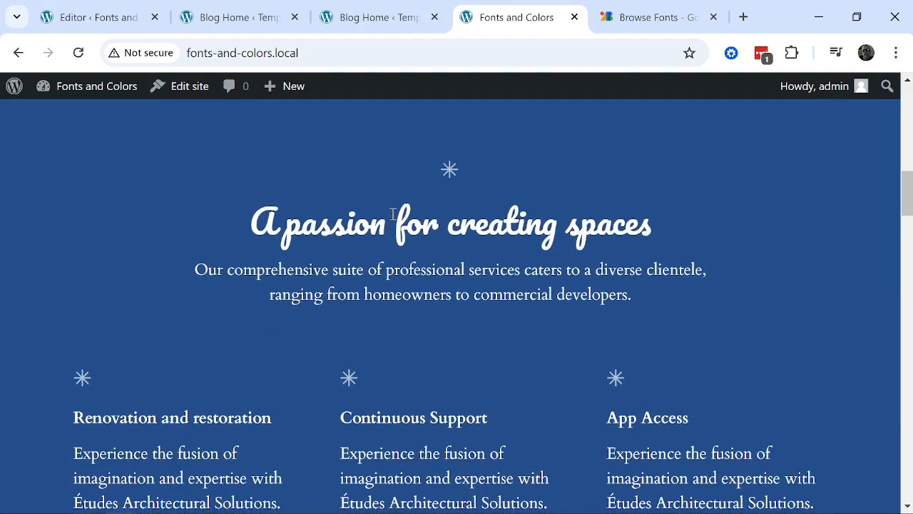
scroll(393, 214, down, 2)
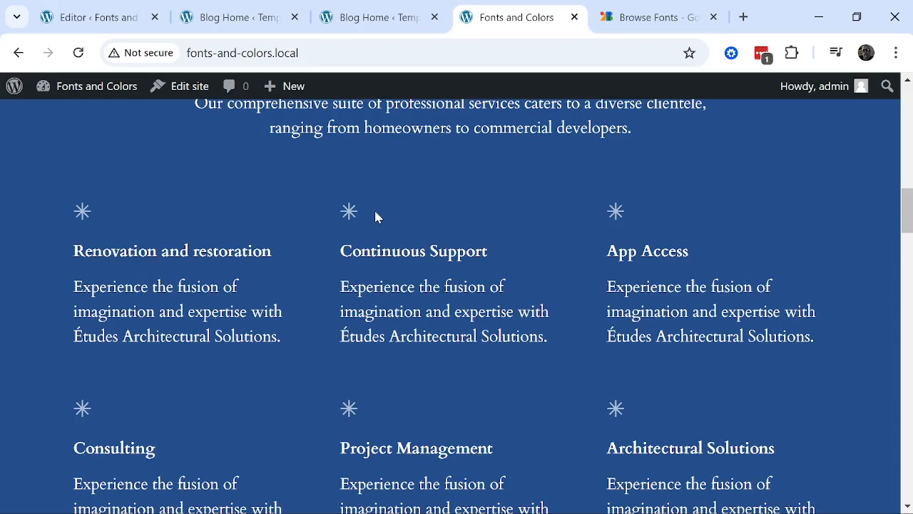
scroll(860, 183, down, 2)
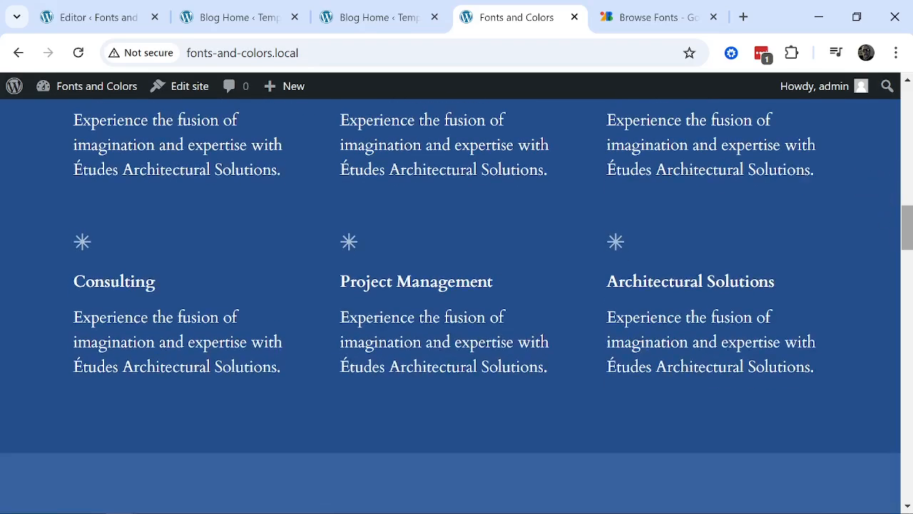
drag(909, 228, 909, 107)
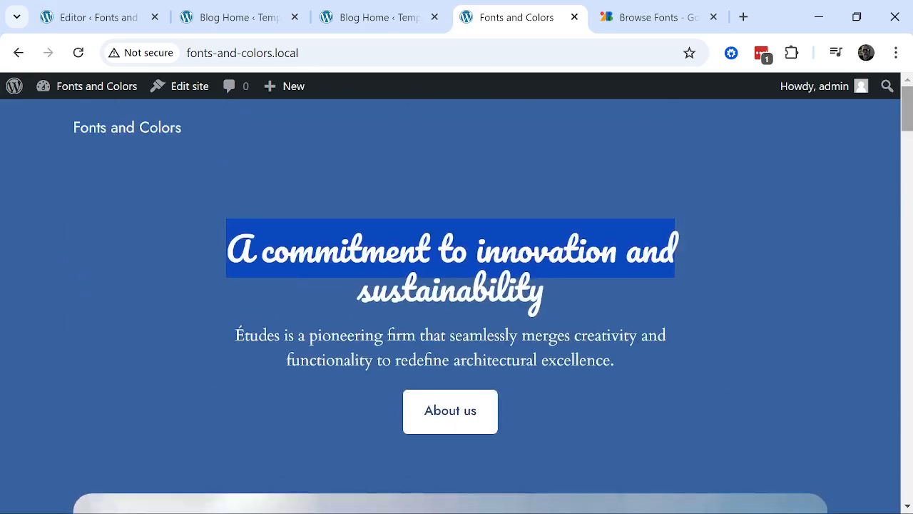